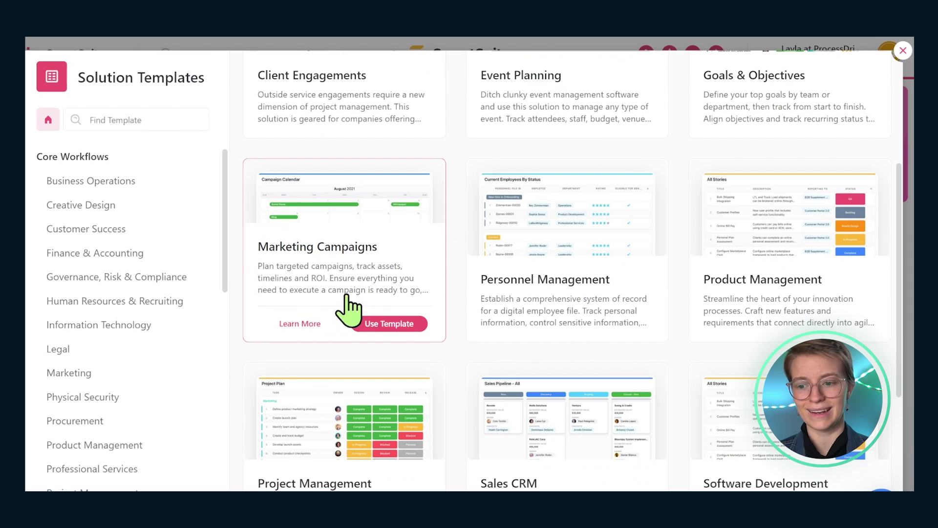
# Leave the solution templates and create a new blank solution named Documentation
pyautogui.click(903, 50)
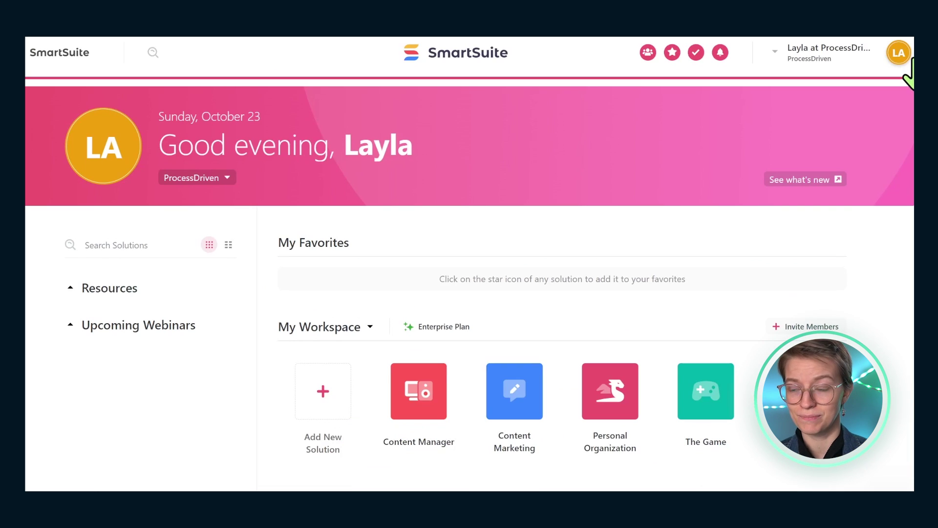
pyautogui.click(324, 400)
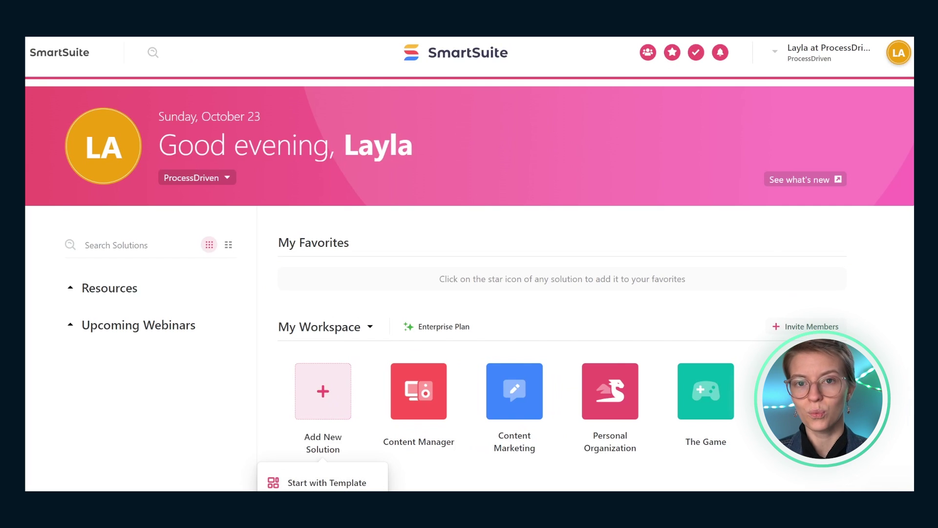
pyautogui.click(327, 489)
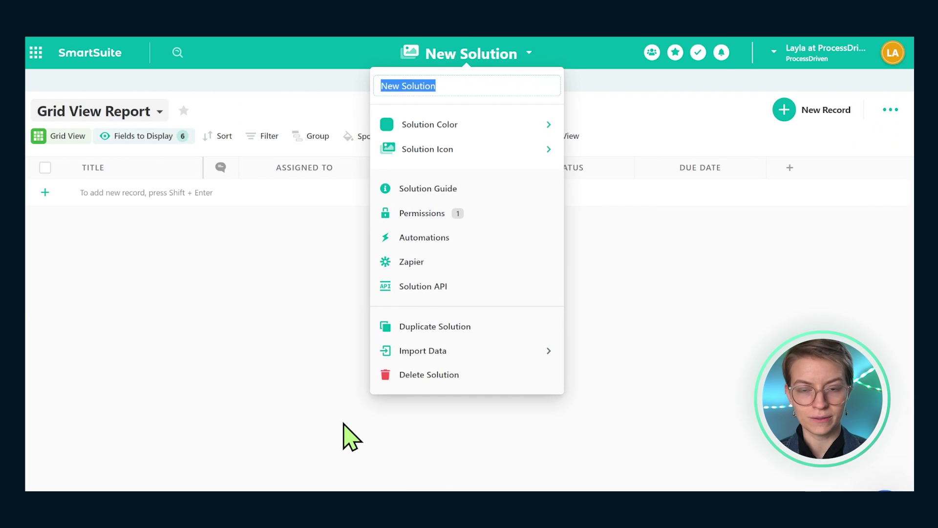
pyautogui.press('BackSpace')
pyautogui.write('Documentation')
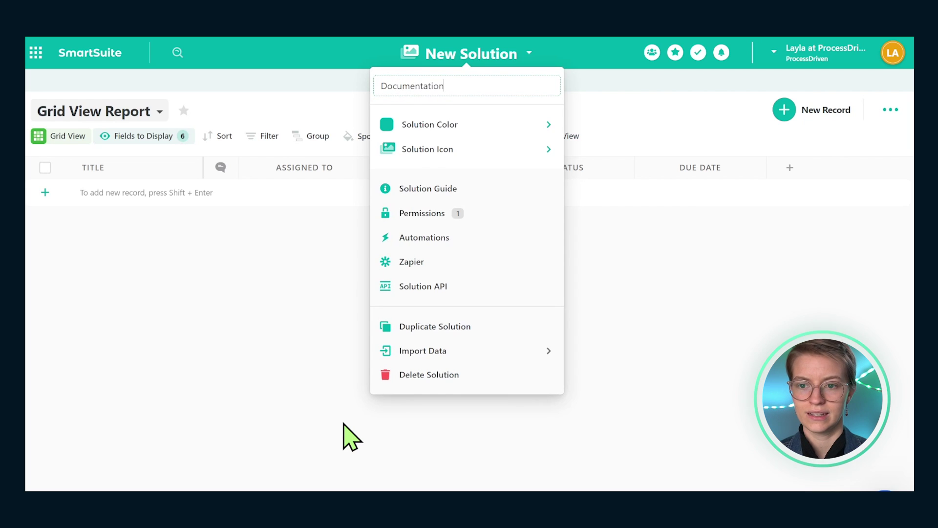
pyautogui.click(344, 436)
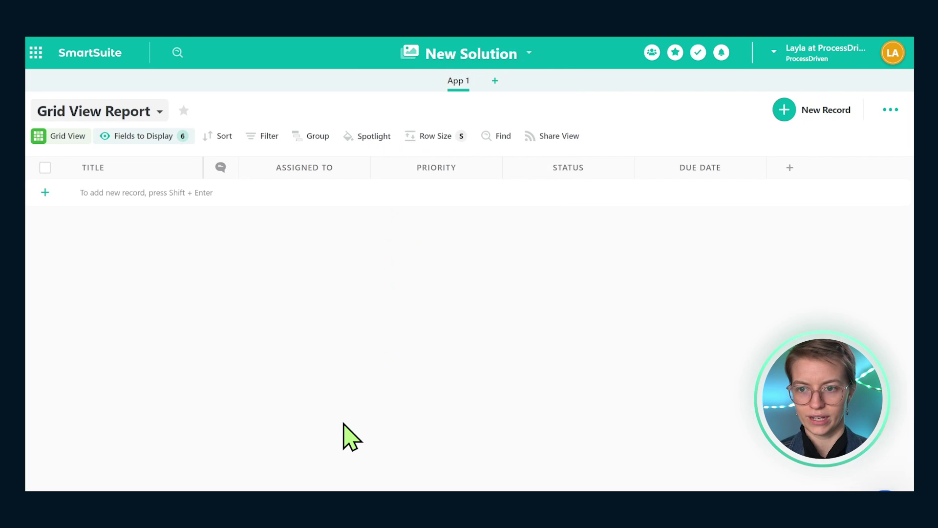
# Set the Documentation solution's color to pink and its icon to the head with a brain
pyautogui.click(445, 63)
pyautogui.click(491, 125)
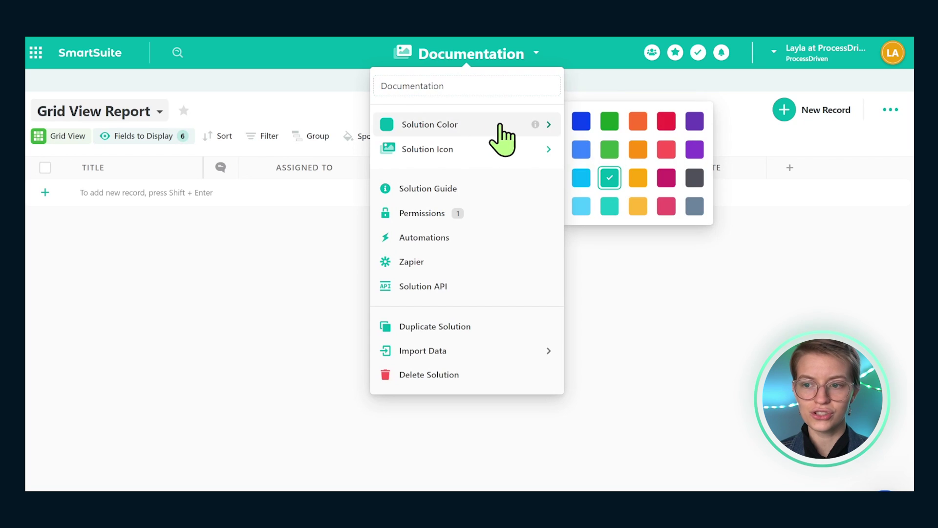
pyautogui.click(666, 206)
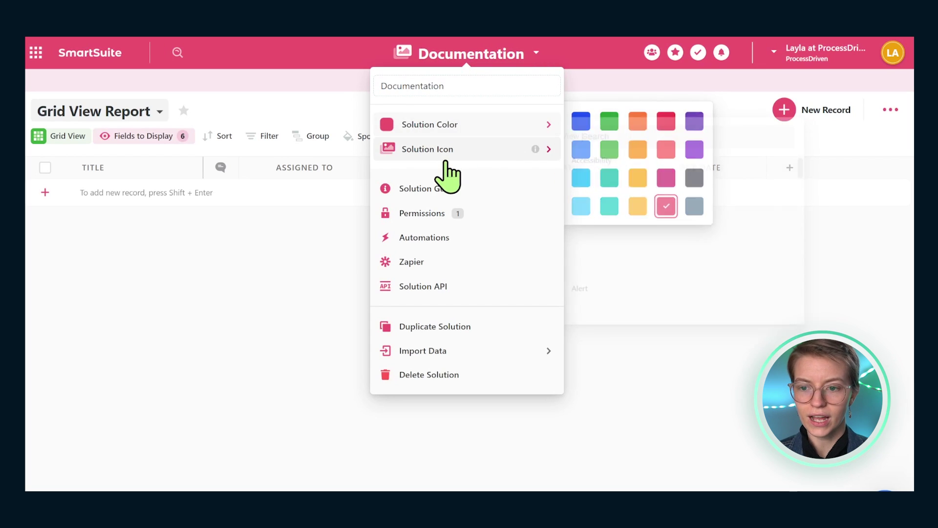
pyautogui.click(527, 152)
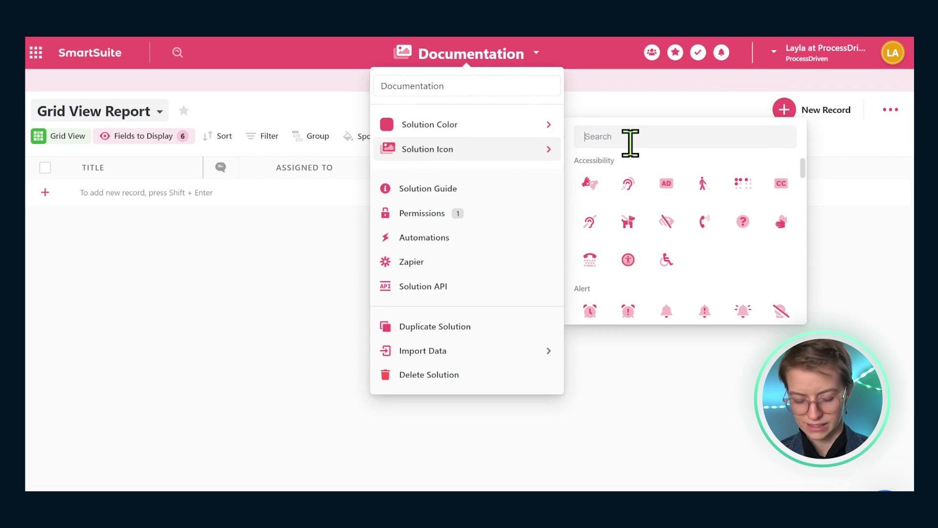
pyautogui.write('brain')
pyautogui.click(591, 171)
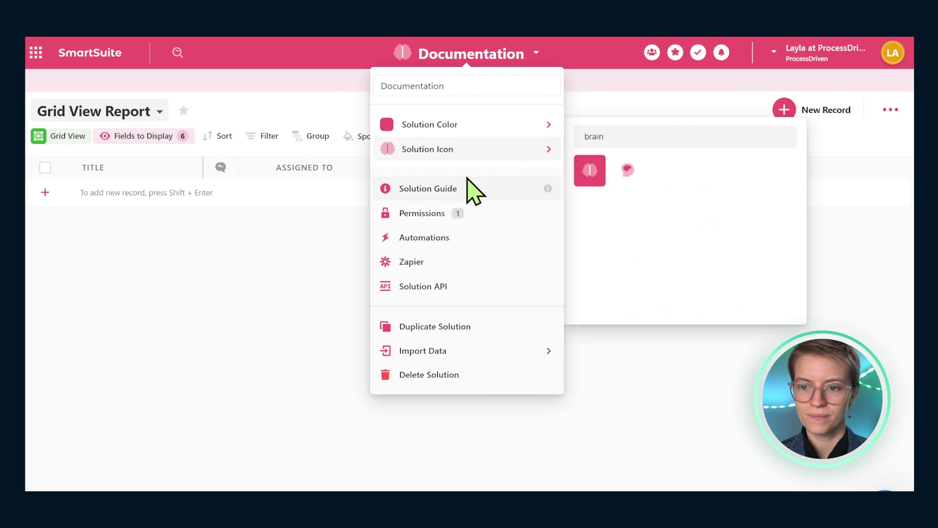
pyautogui.click(626, 172)
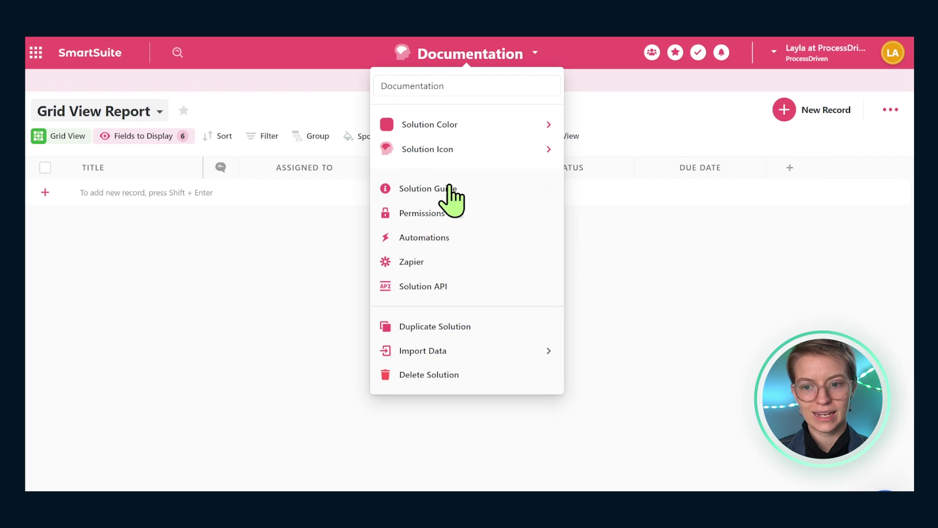
# View the Documentation solution's guide and close it
pyautogui.click(421, 189)
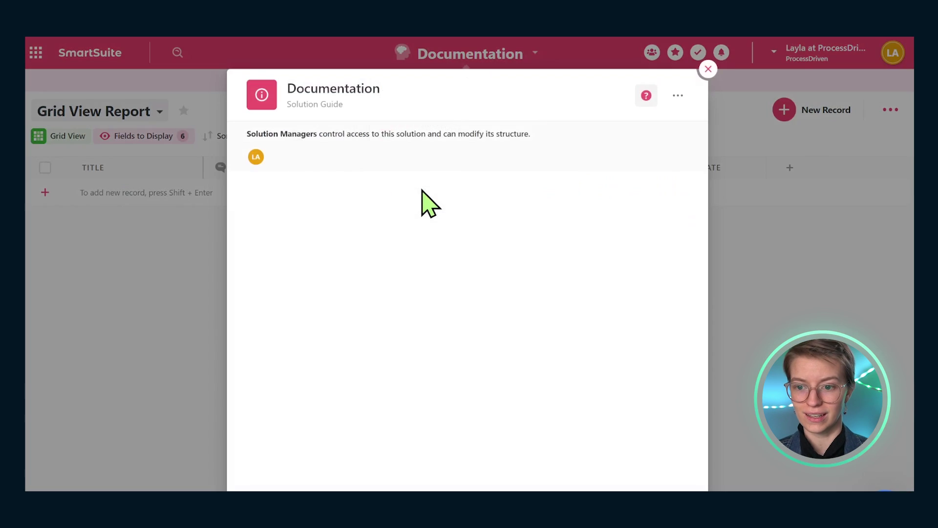
pyautogui.click(708, 70)
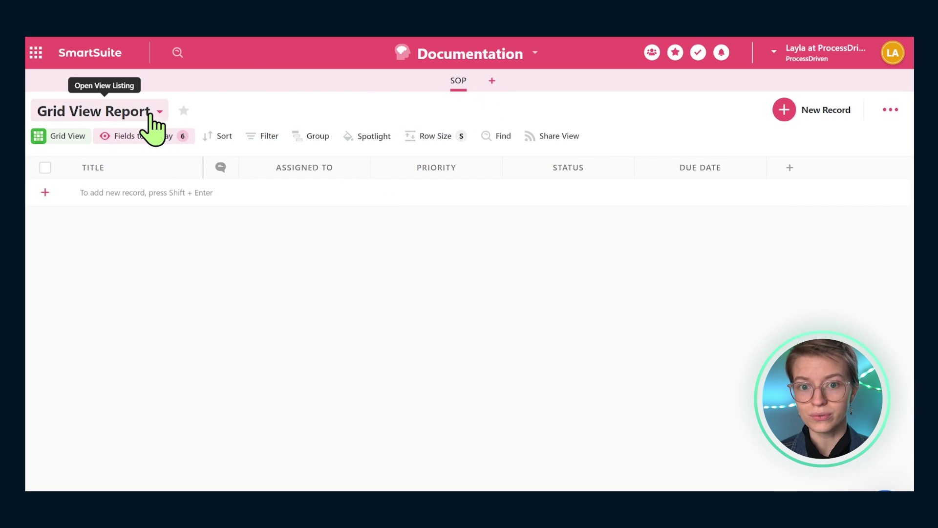
# Look through the SOP app's view listing and check the details of Grid View Report
pyautogui.click(79, 115)
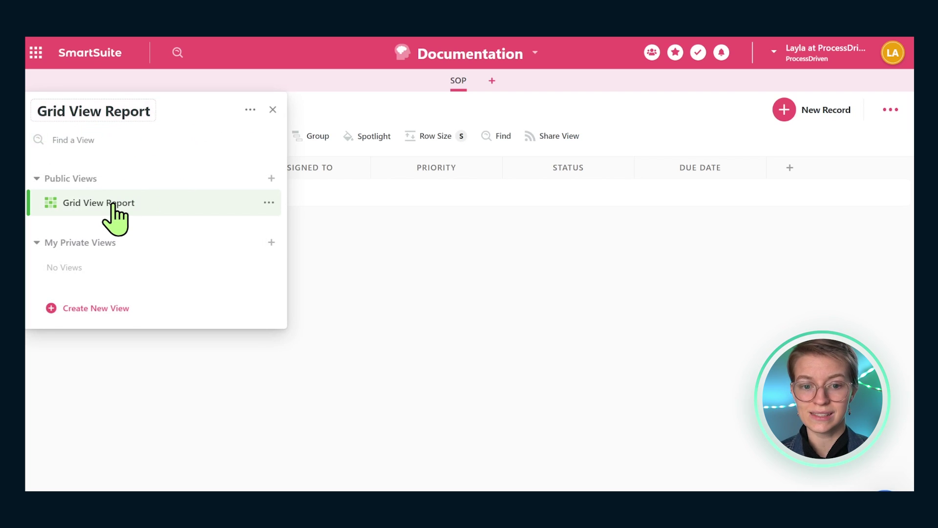
pyautogui.moveTo(114, 204)
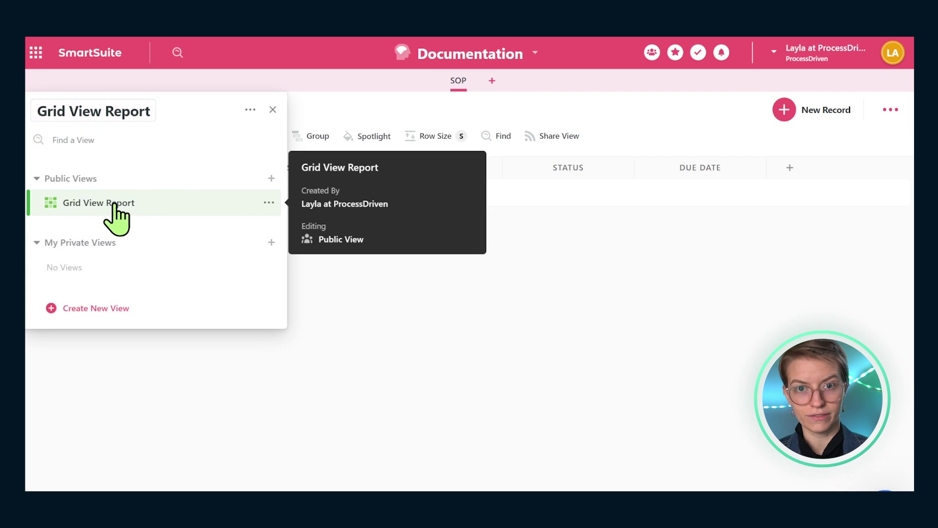
pyautogui.click(373, 112)
# Try the Card display type on the current view and return it to Grid
pyautogui.click(73, 136)
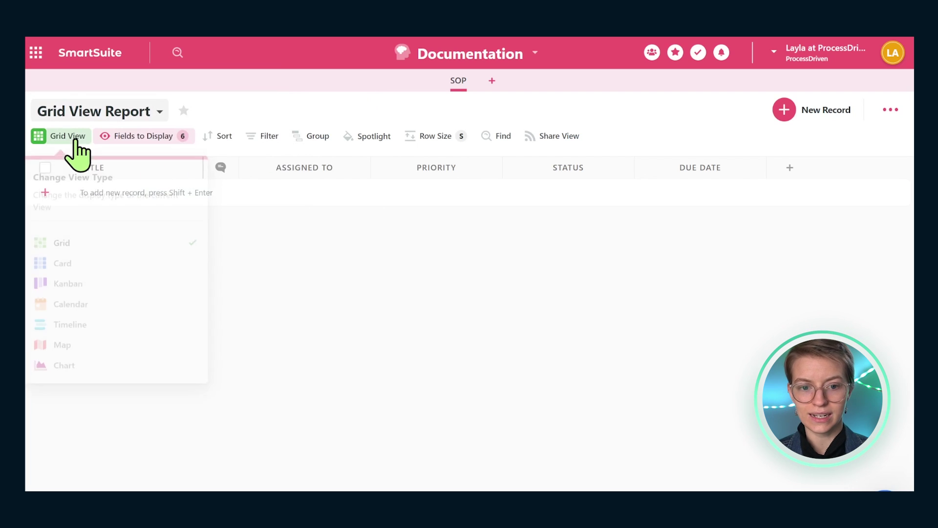
pyautogui.click(119, 257)
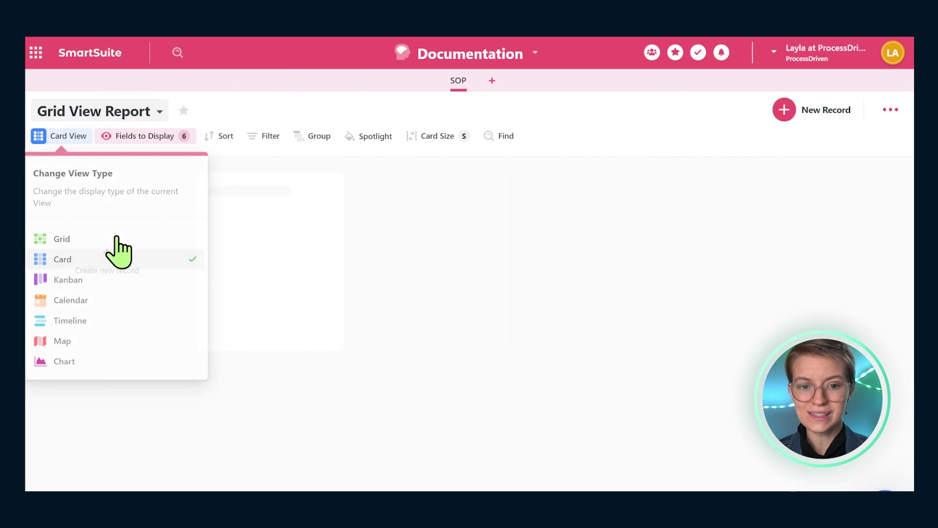
pyautogui.click(80, 141)
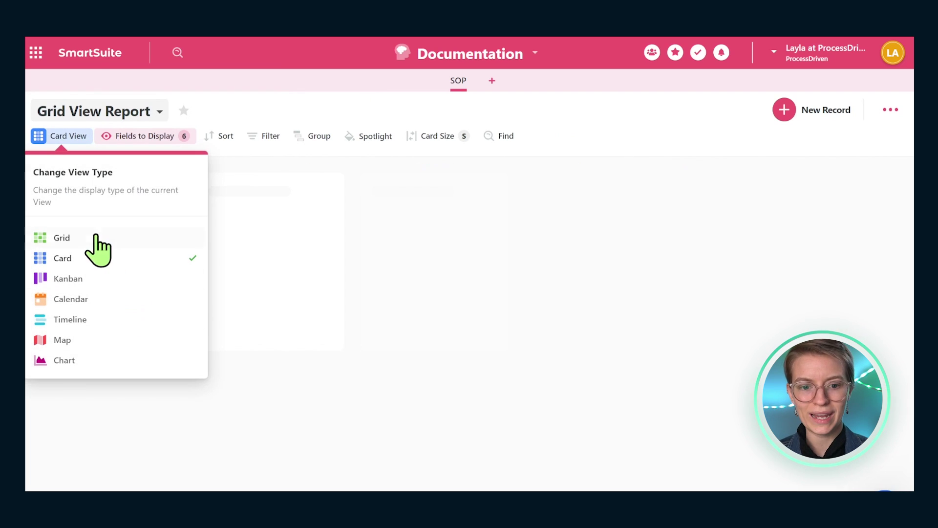
pyautogui.click(111, 237)
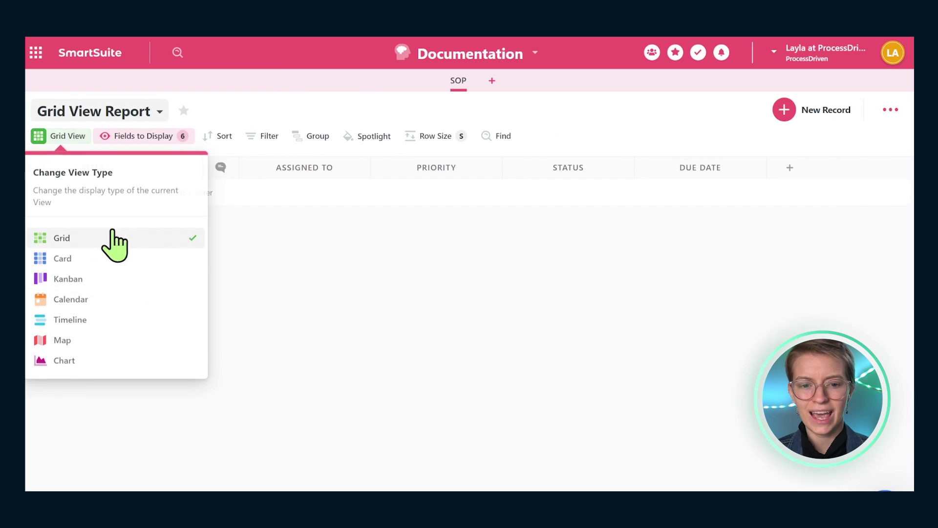
# Rename the public view Grid View Report as All SOPs by Department and close the view listing
pyautogui.click(119, 113)
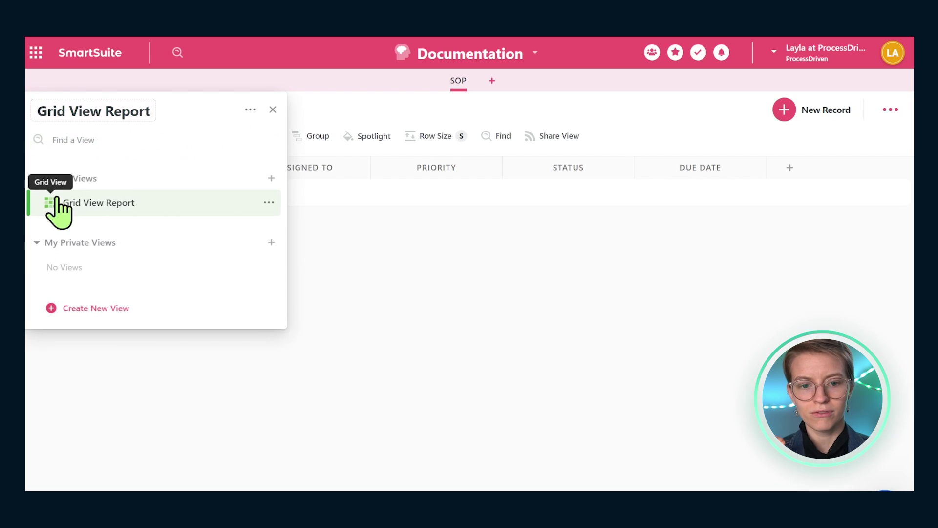
pyautogui.moveTo(215, 205)
pyautogui.click(269, 203)
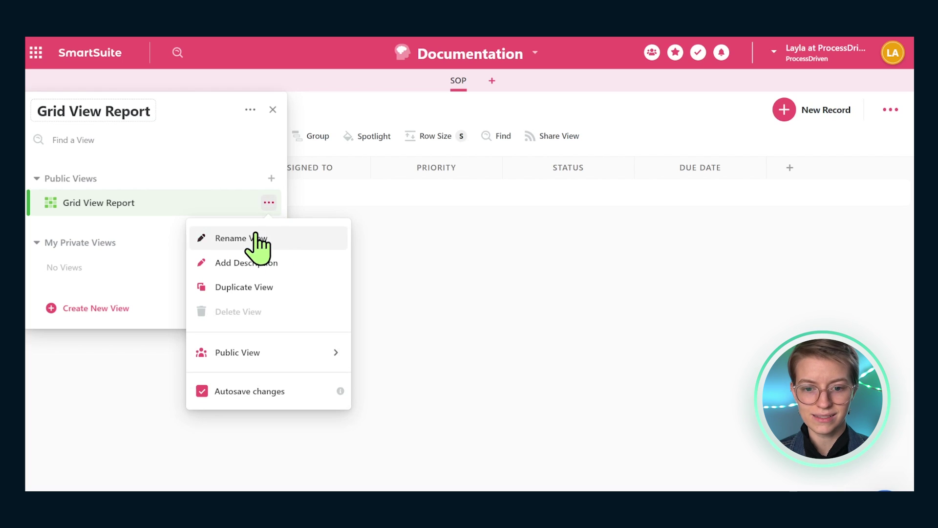
pyautogui.click(256, 238)
pyautogui.hotkey('ctrl', 'a')
pyautogui.write('A')
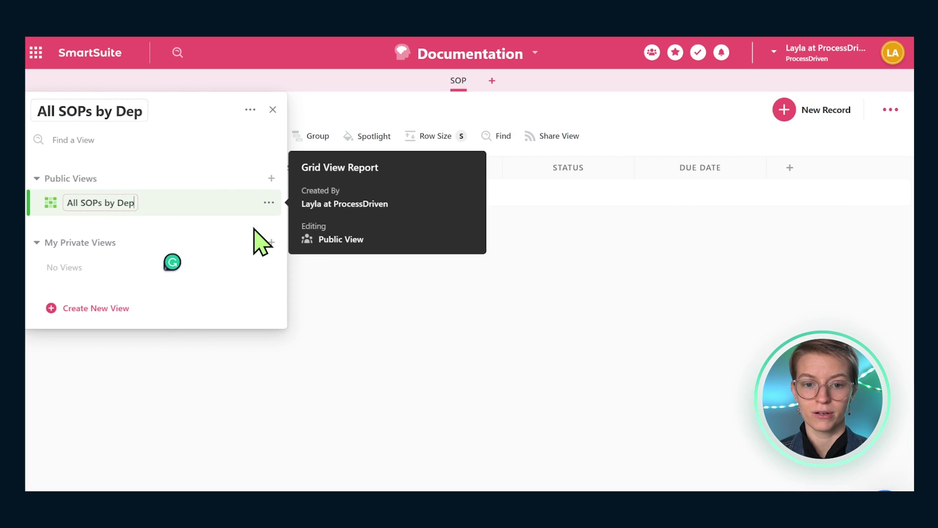
pyautogui.press('Return')
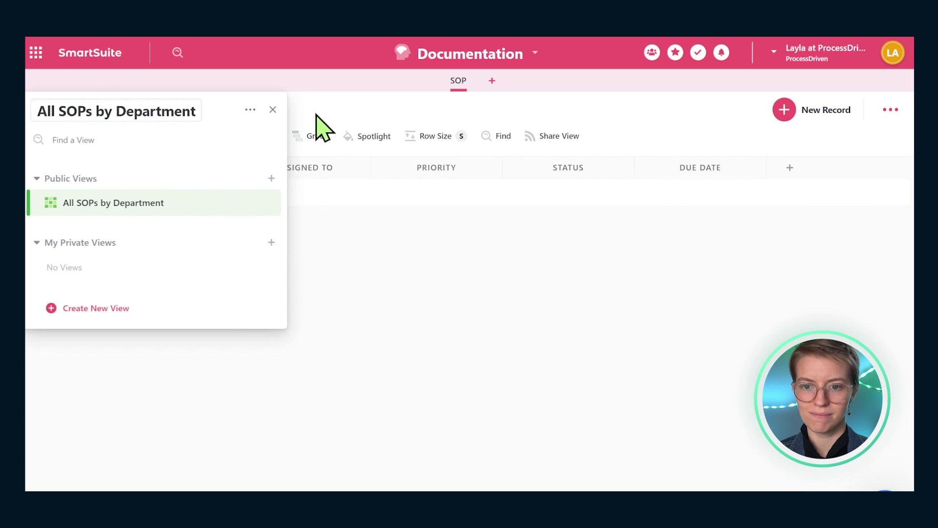
pyautogui.click(273, 110)
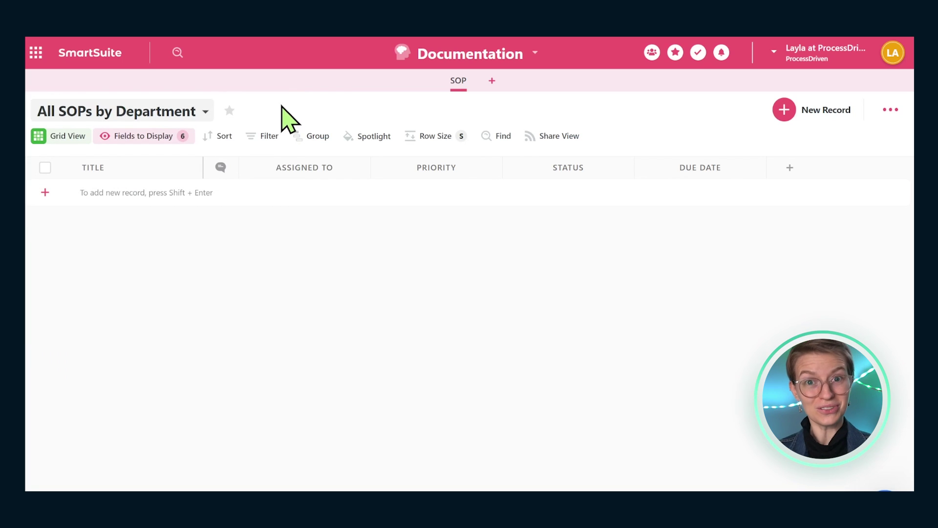
# Add two records to the SOP grid, titled How to Make Toast and How to Butter Toast
pyautogui.click(191, 200)
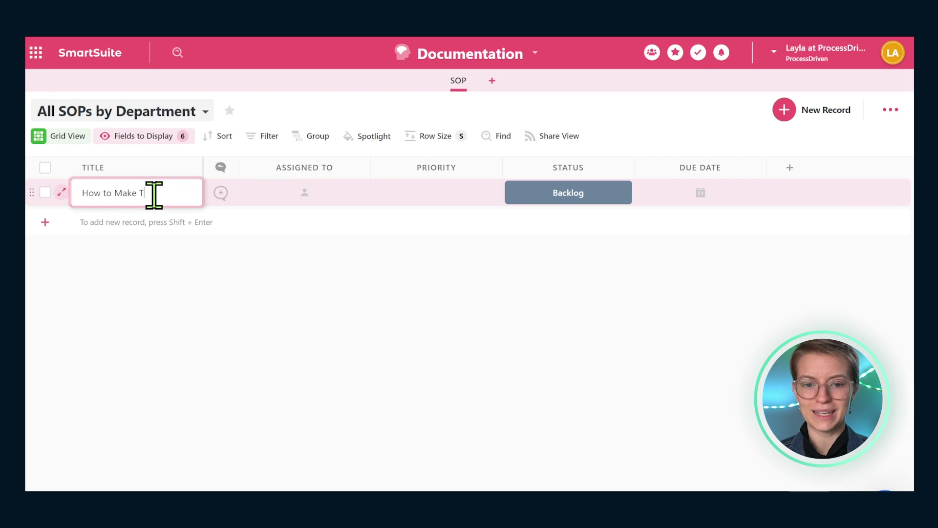
pyautogui.click(177, 230)
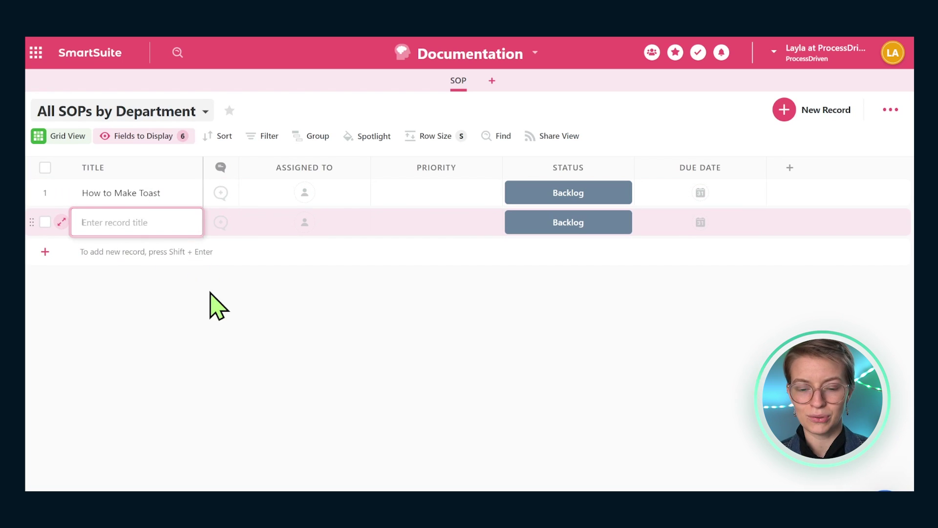
pyautogui.click(142, 223)
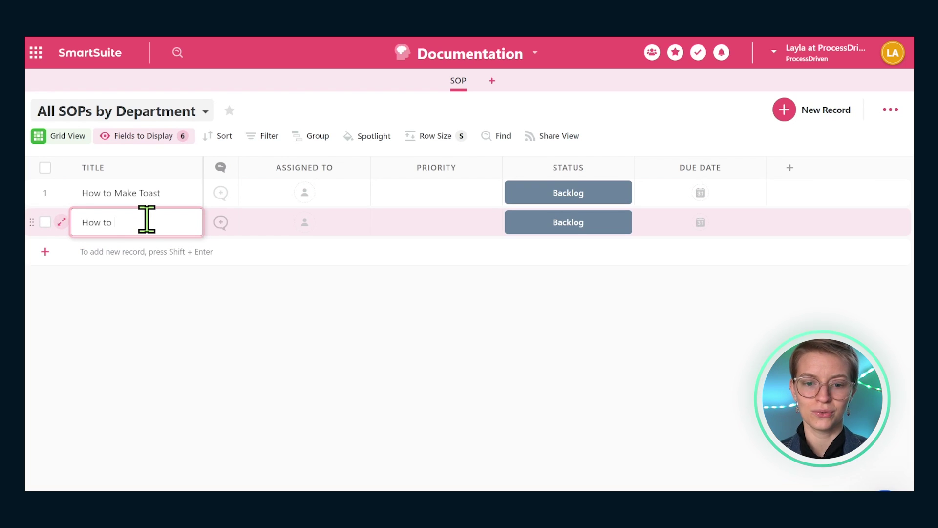
pyautogui.write('How to Butter Toast')
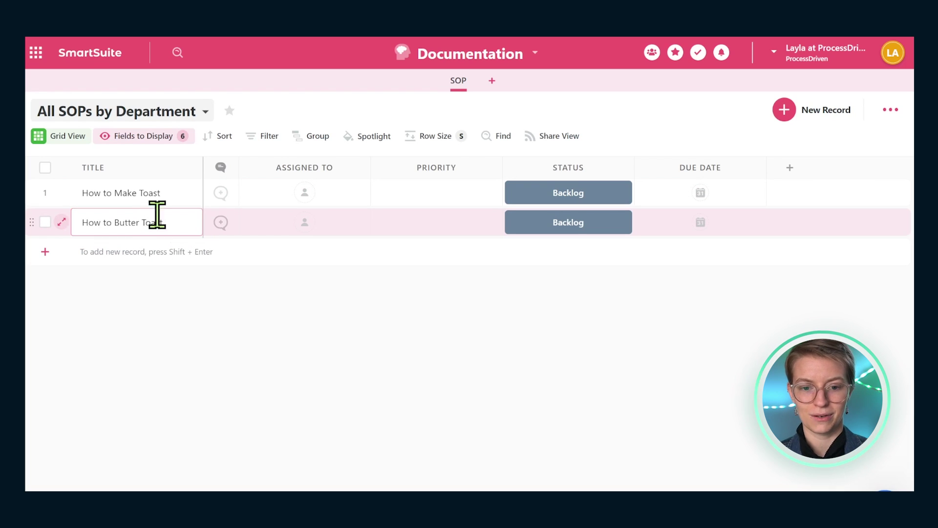
pyautogui.click(214, 330)
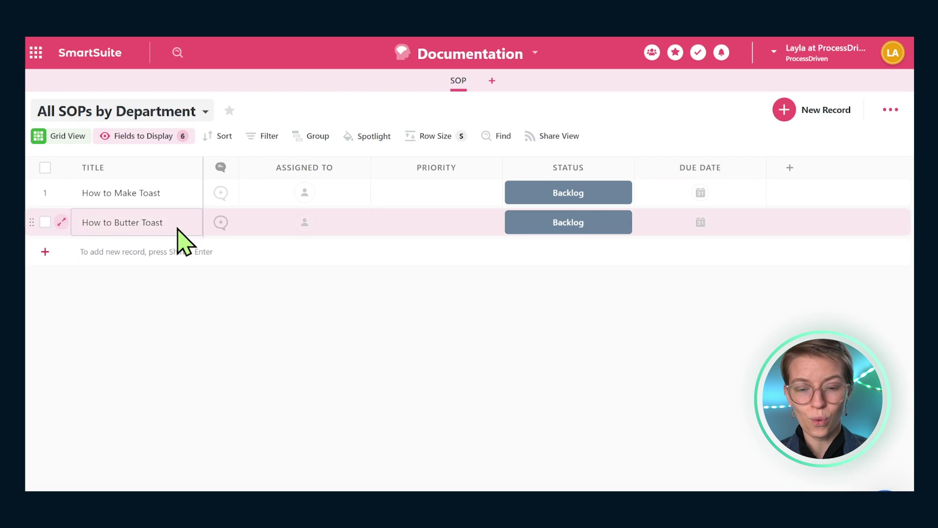
pyautogui.click(141, 234)
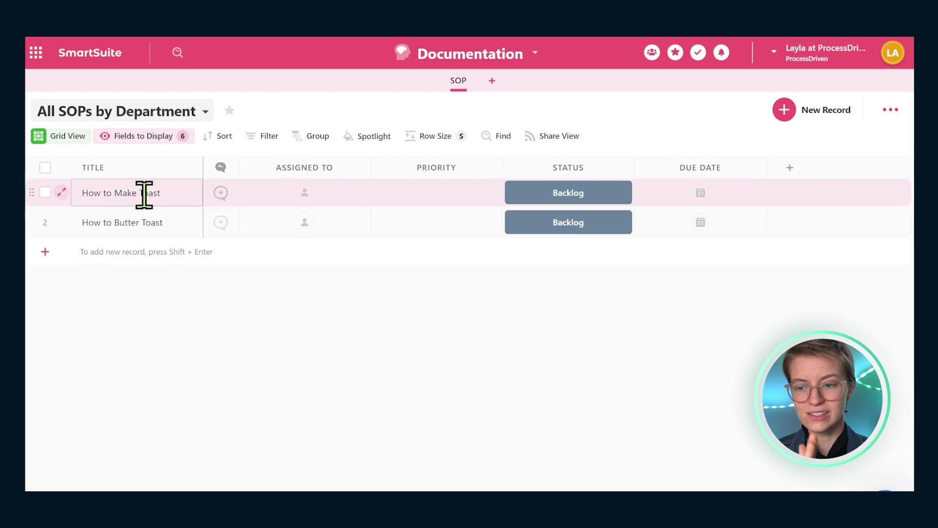
pyautogui.click(610, 202)
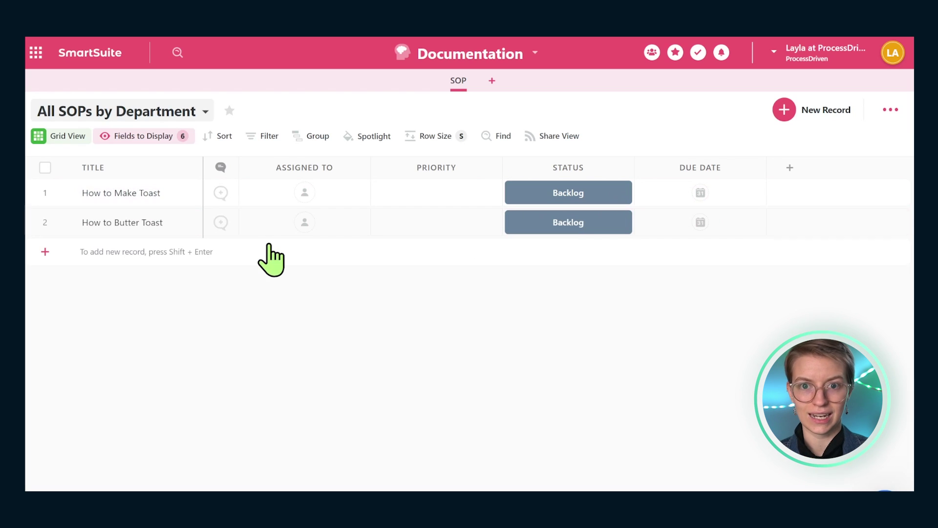
# Open the How to Make Toast record, review its default fields and close it
pyautogui.click(114, 189)
pyautogui.click(61, 192)
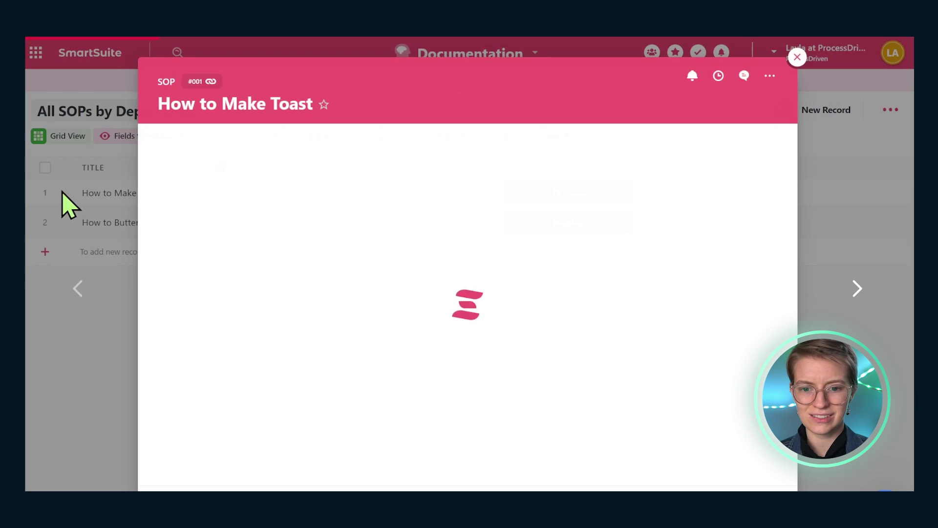
pyautogui.scroll(-2, 321, 231)
pyautogui.scroll(-1, 322, 231)
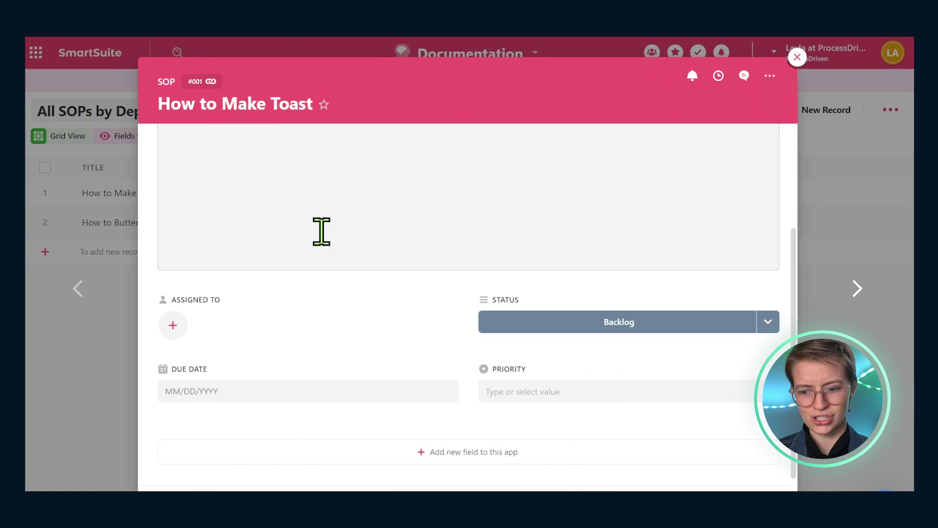
pyautogui.scroll(3, 320, 236)
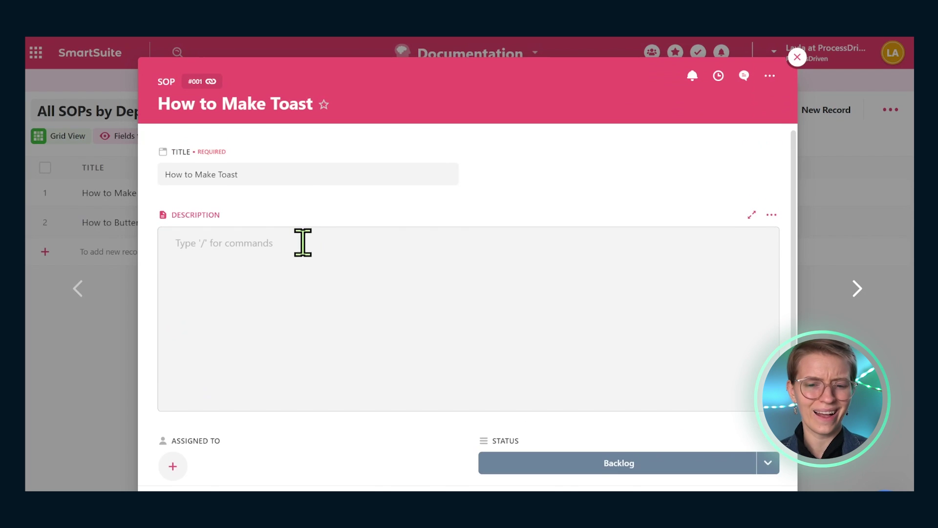
pyautogui.click(133, 343)
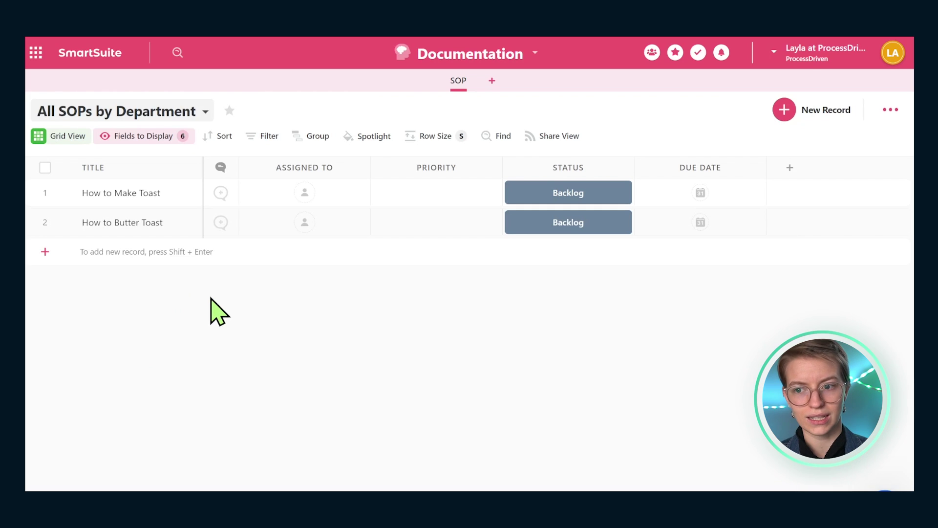
# Delete the Priority and Due Date fields from the SOP grid
pyautogui.click(493, 168)
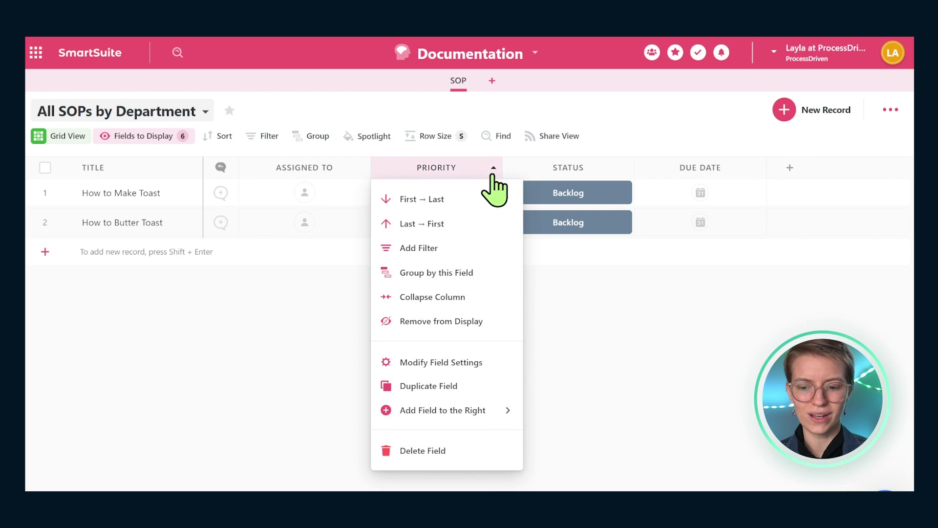
pyautogui.click(439, 461)
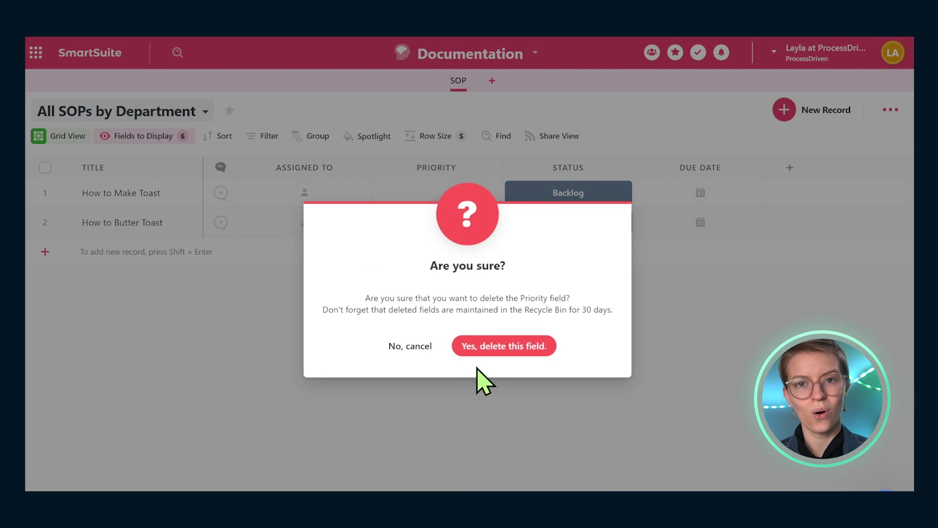
pyautogui.click(508, 347)
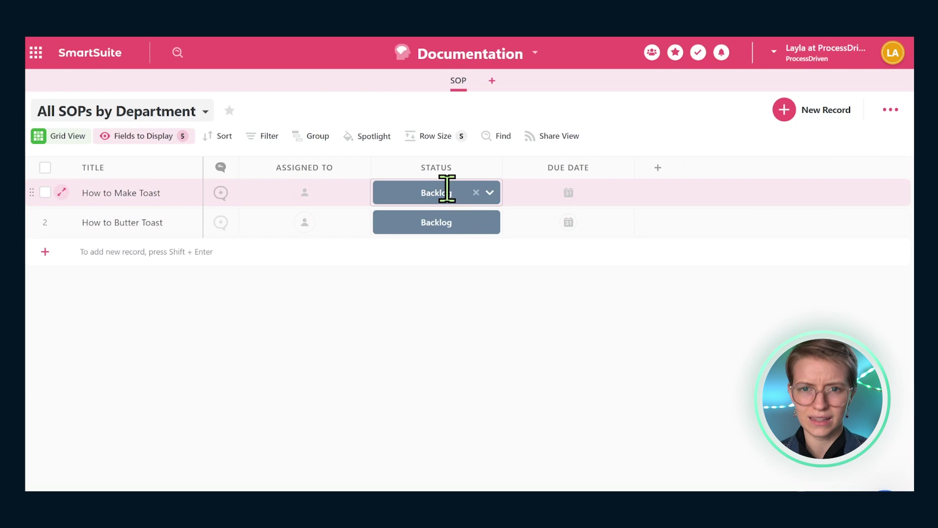
pyautogui.click(624, 168)
pyautogui.click(564, 452)
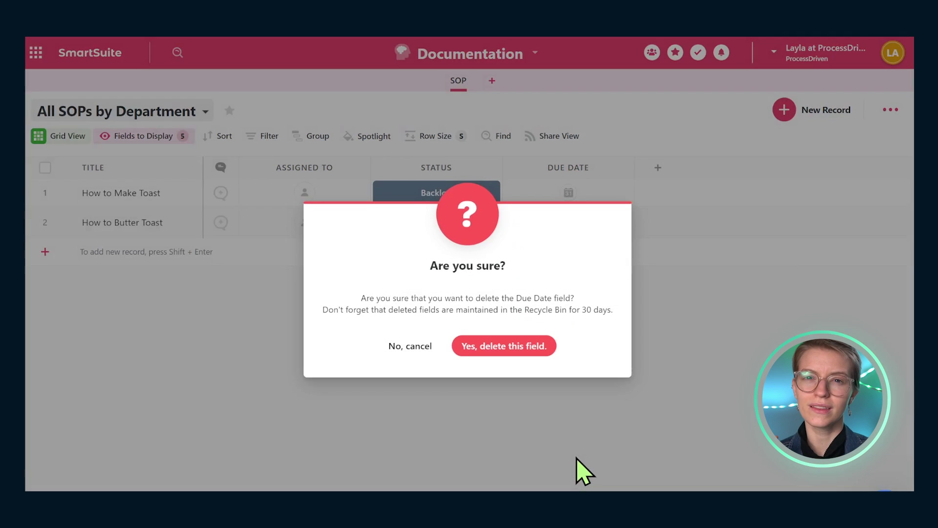
pyautogui.click(517, 348)
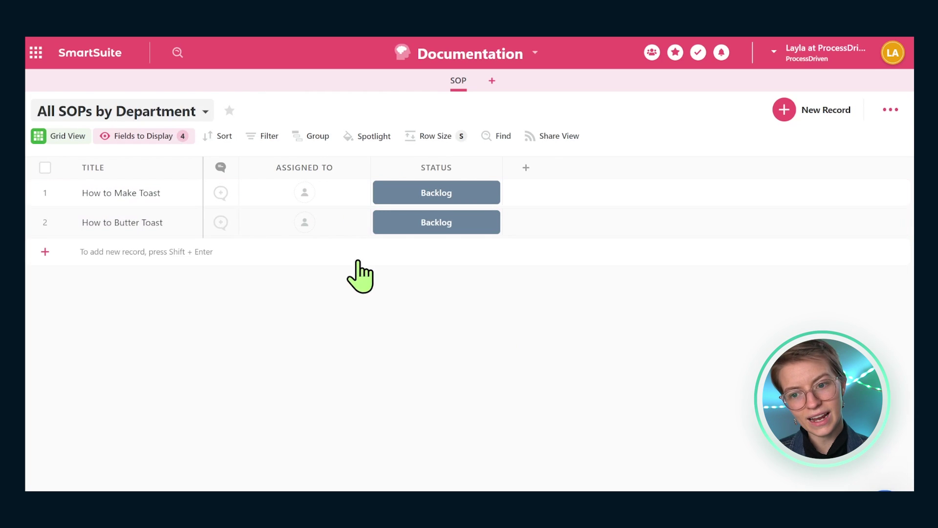
pyautogui.click(437, 231)
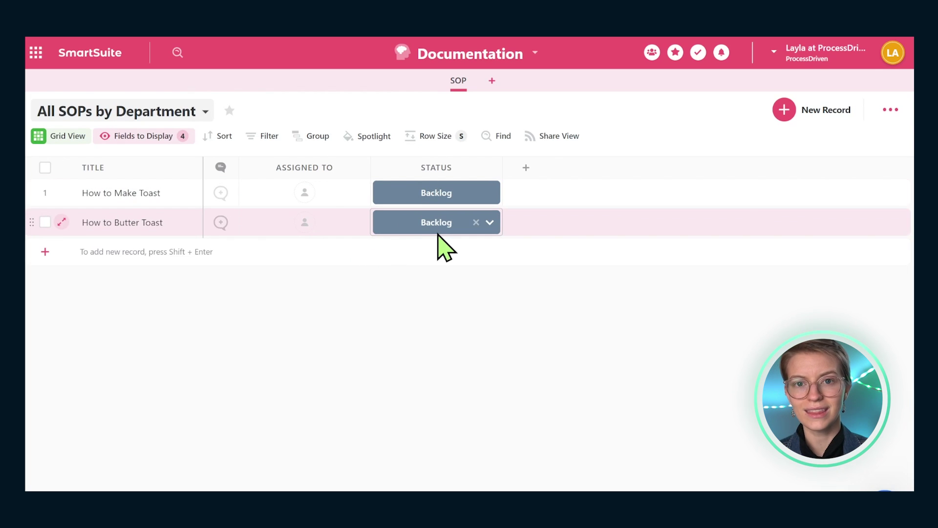
pyautogui.click(443, 250)
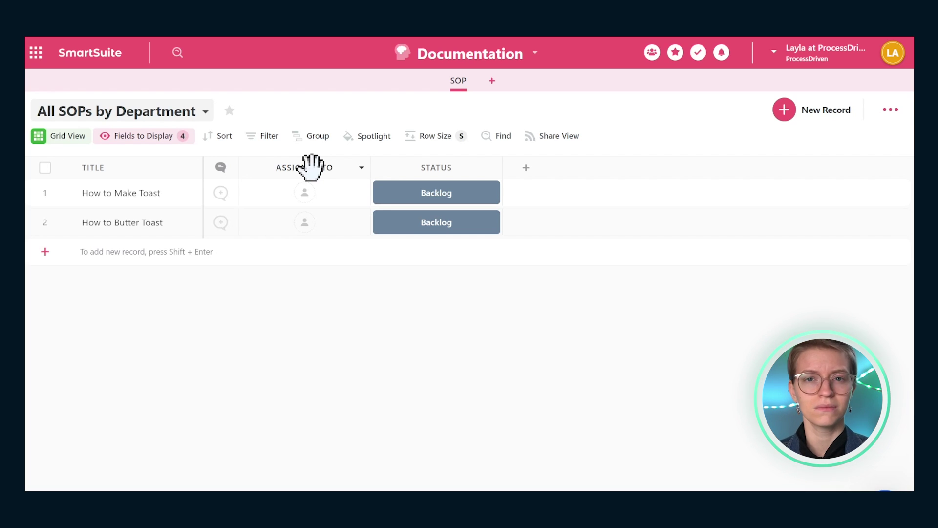
# Rename the Assigned To field as SOP Owner, with a single entry allowed, and close its settings
pyautogui.click(311, 167)
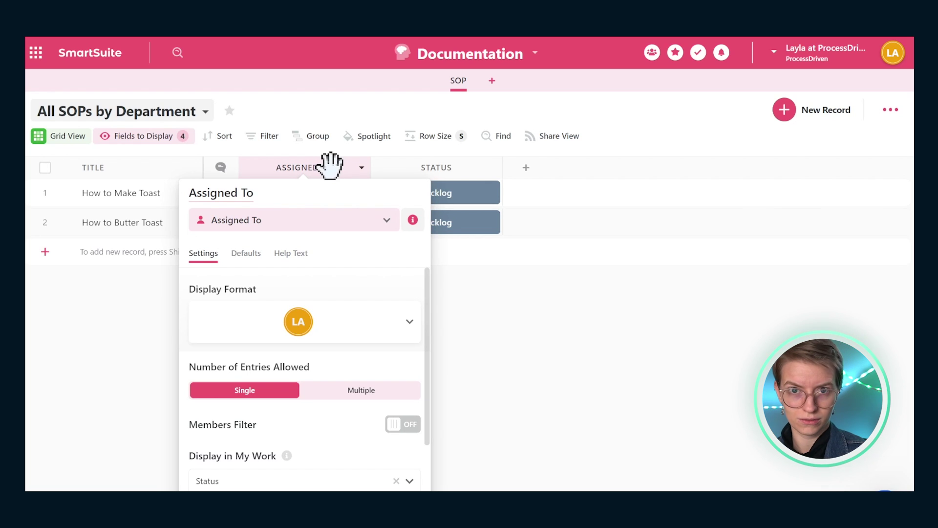
pyautogui.hotkey('ctrl', 'a')
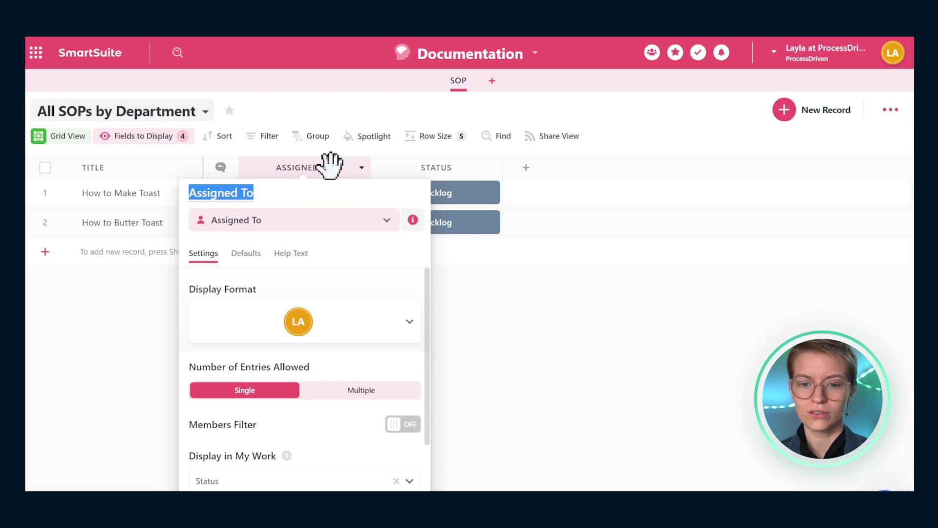
pyautogui.write('Owner')
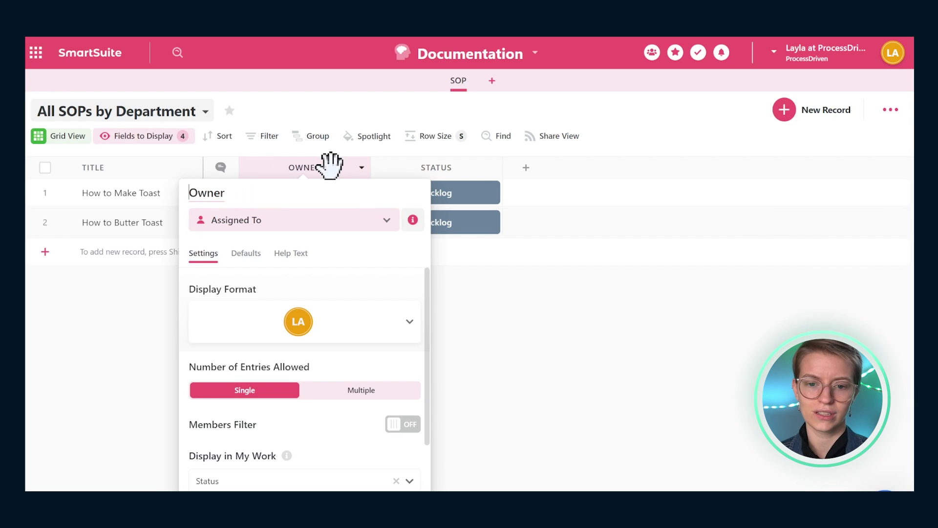
pyautogui.write('SOP')
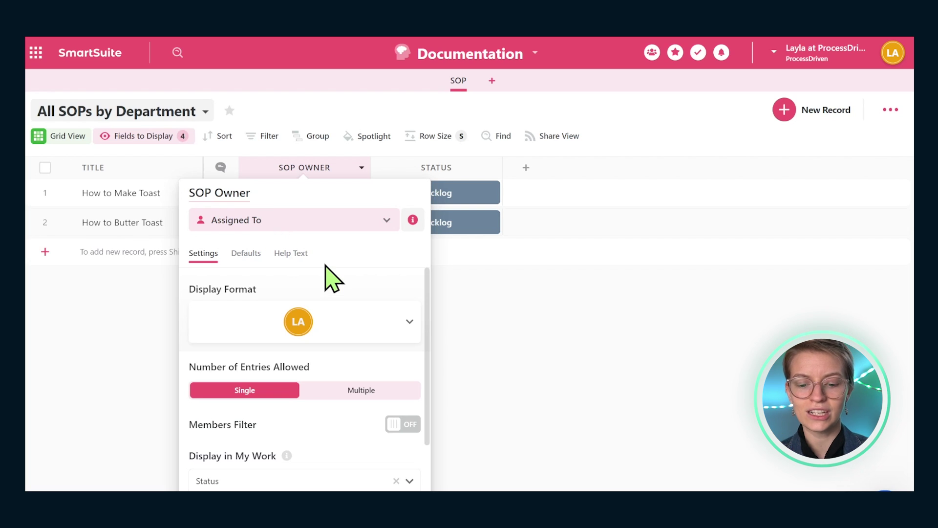
pyautogui.click(376, 393)
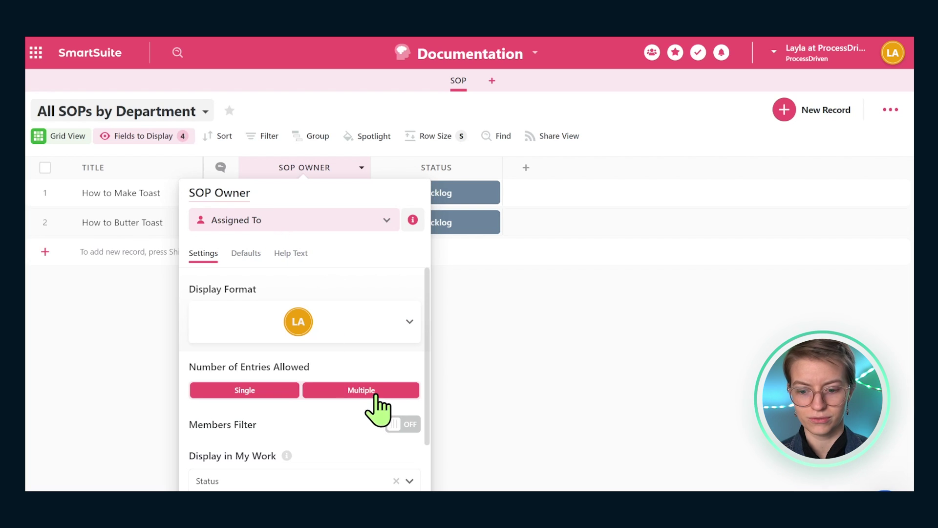
pyautogui.scroll(-2, 362, 456)
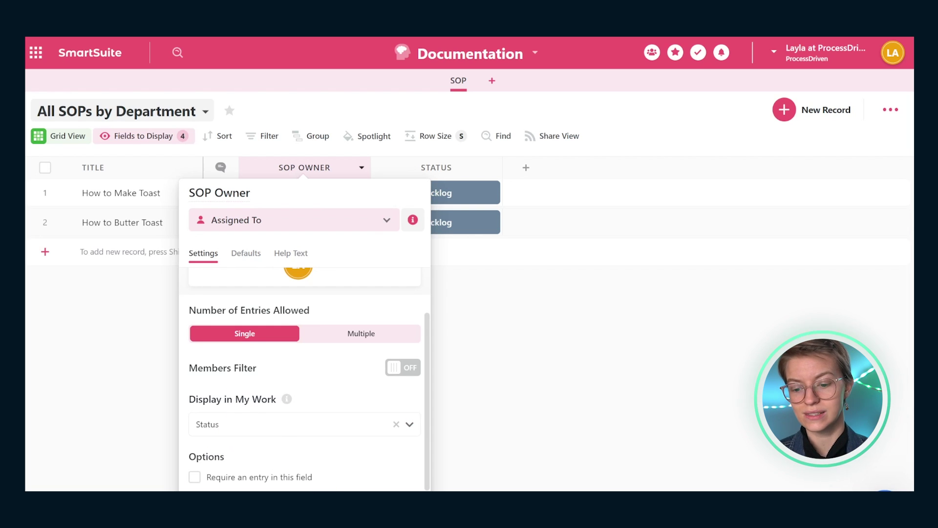
pyautogui.click(622, 329)
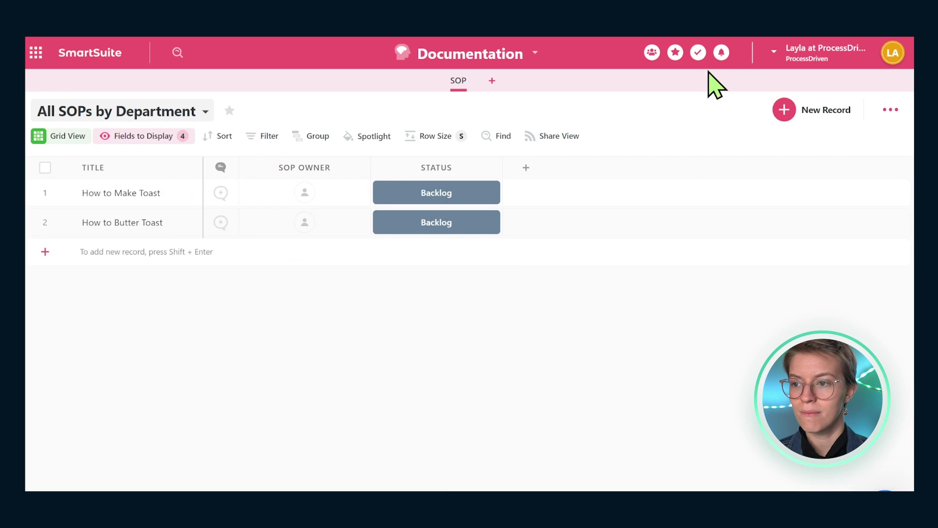
# Review the open assignments in My Work and the SOP Owner field's Display in My Work setting
pyautogui.click(697, 52)
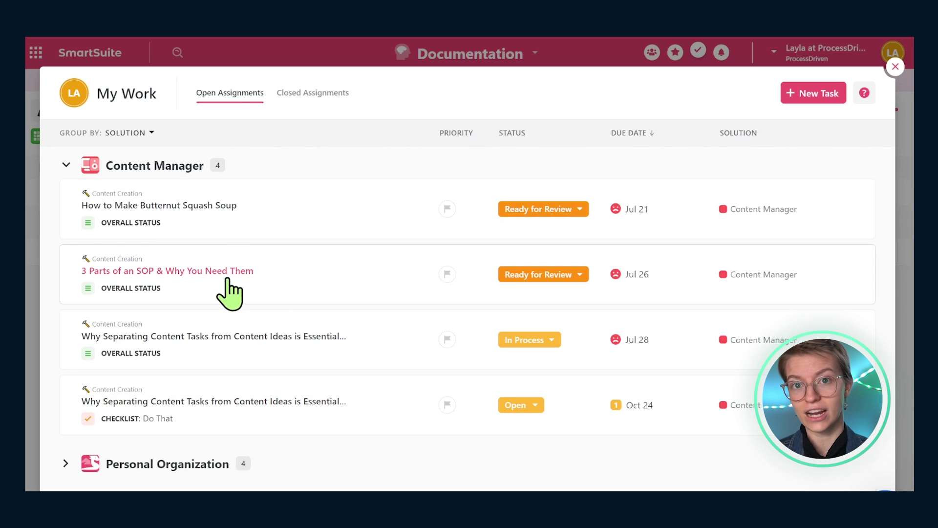
pyautogui.click(895, 66)
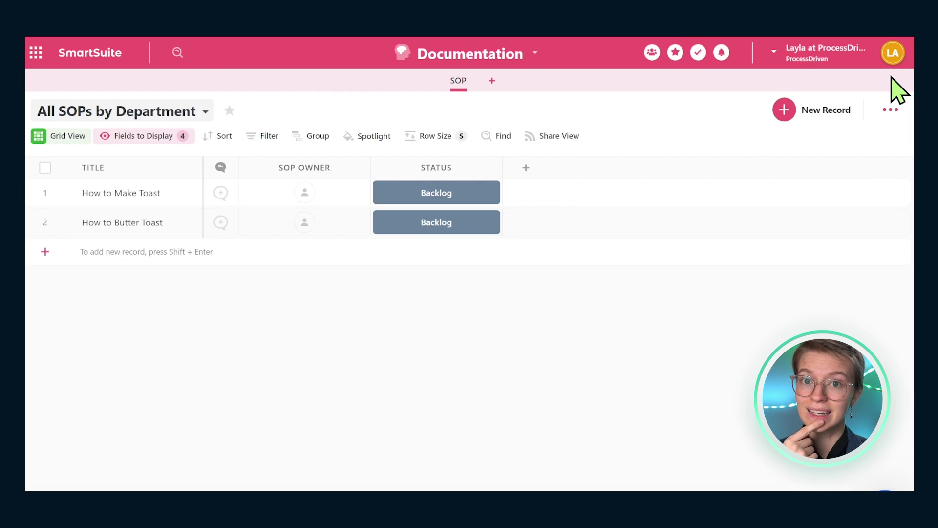
pyautogui.click(361, 168)
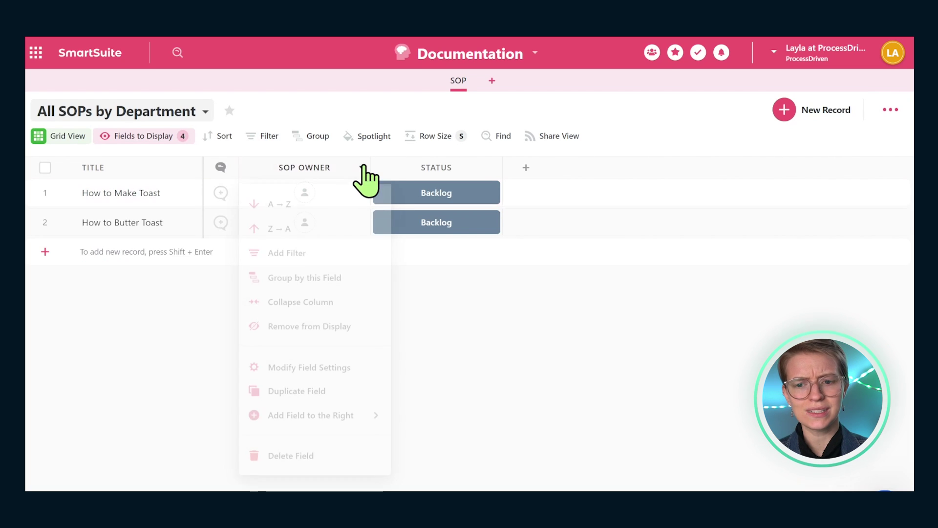
pyautogui.click(318, 364)
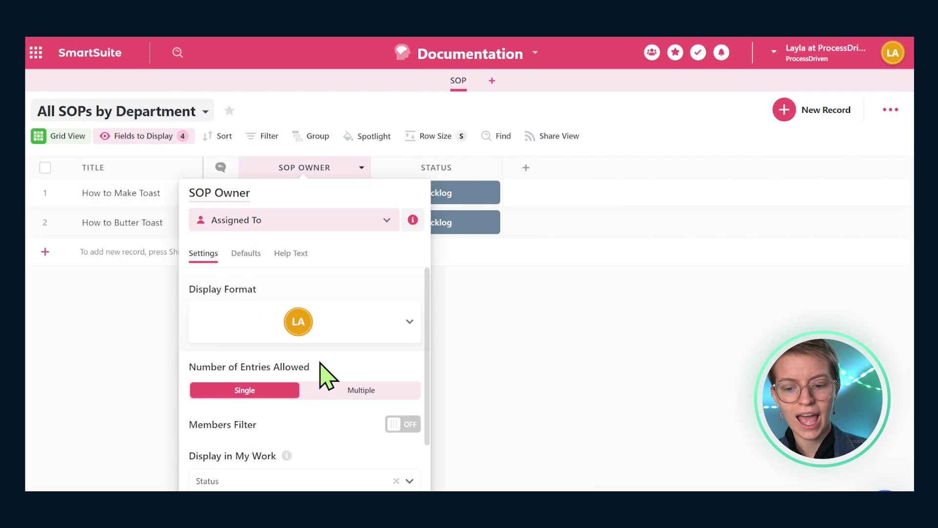
pyautogui.scroll(-2, 328, 386)
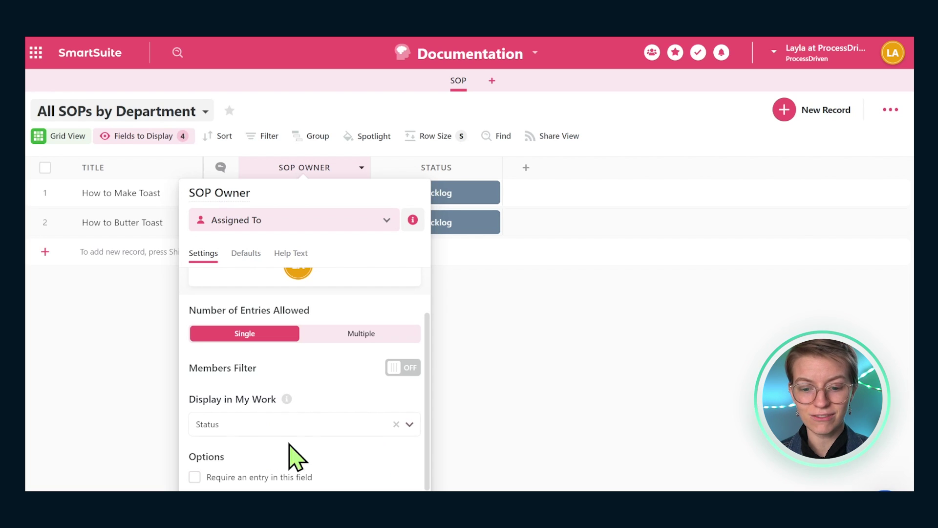
pyautogui.press('Escape')
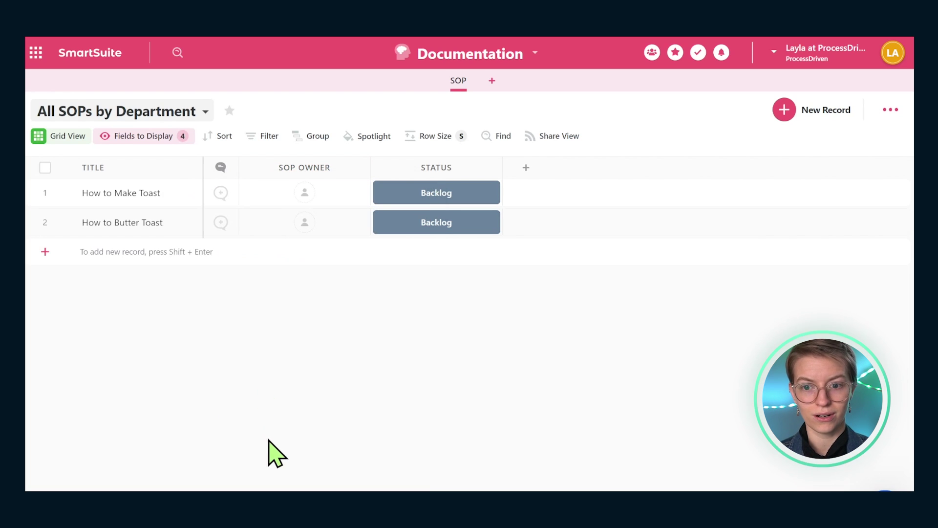
# View the status options offered for the How to Make Toast record without changing its status
pyautogui.click(471, 234)
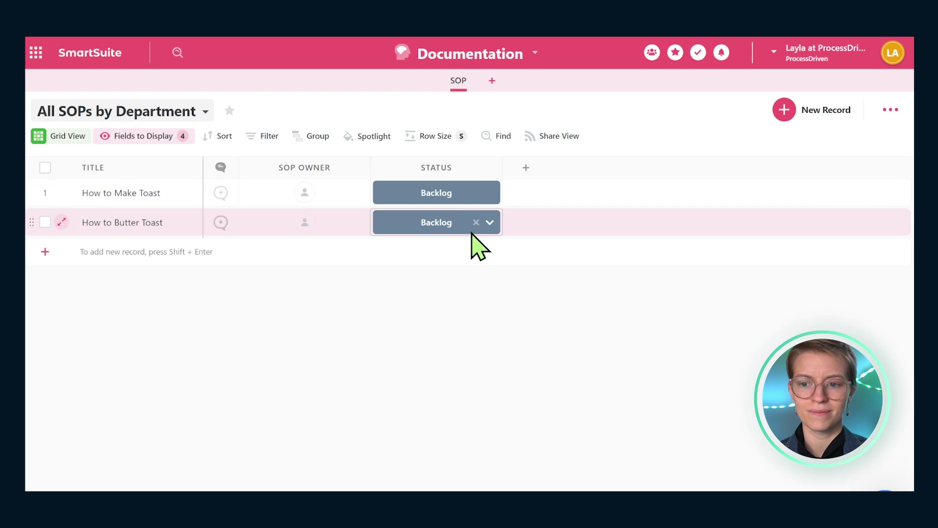
pyautogui.click(490, 193)
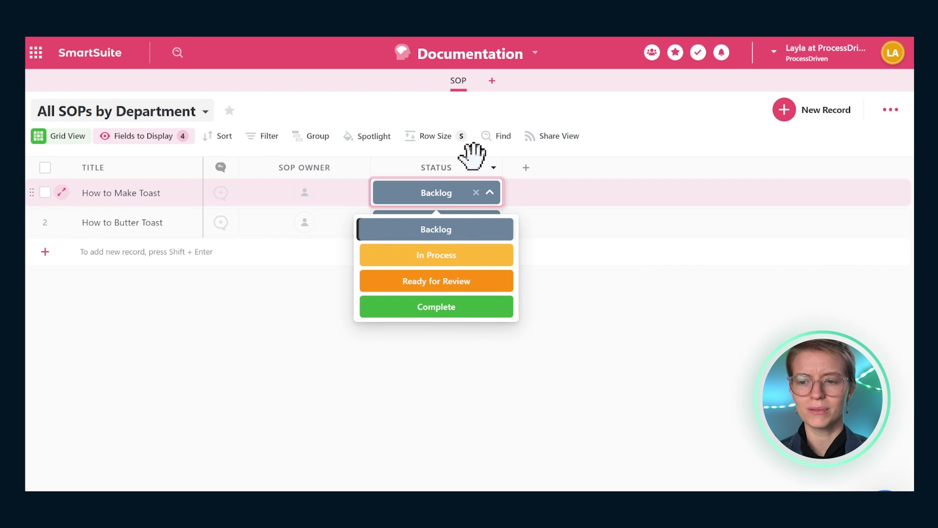
pyautogui.click(462, 167)
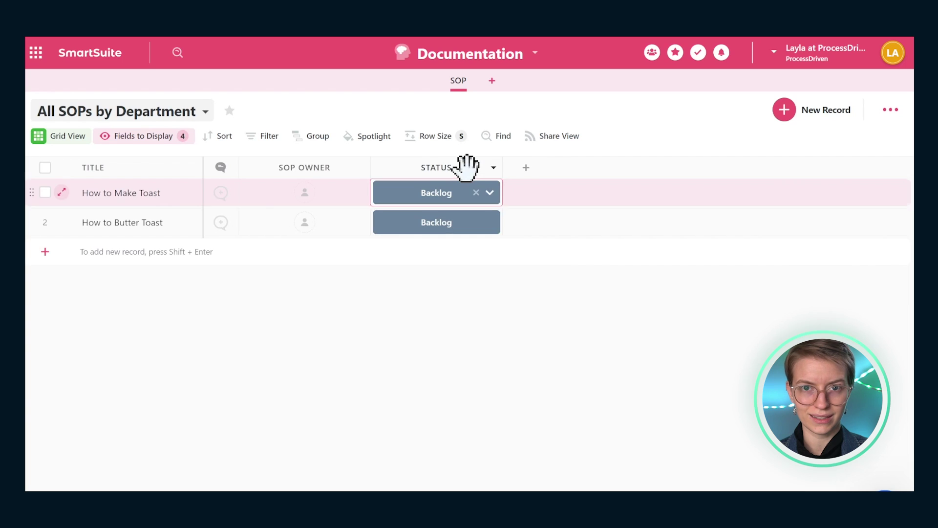
# Rename the Status field as SOP Condition in its field settings
pyautogui.click(494, 168)
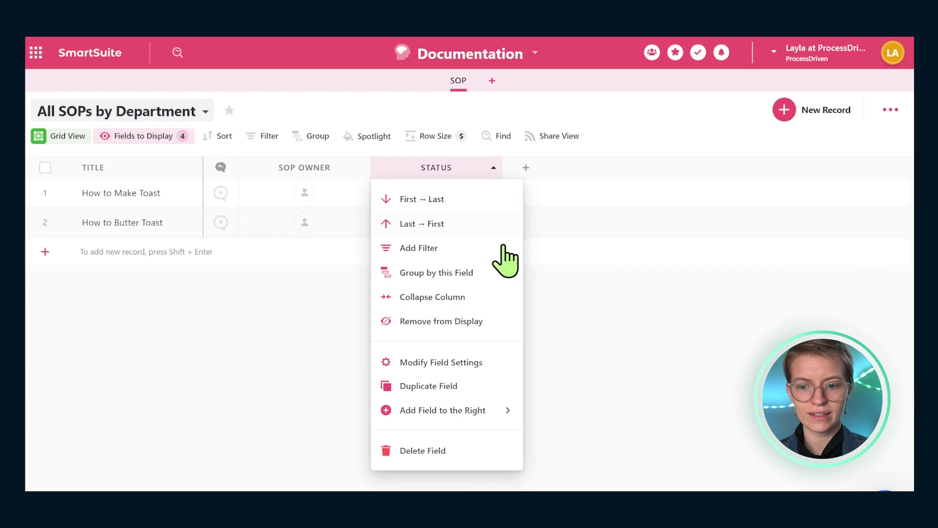
pyautogui.click(481, 364)
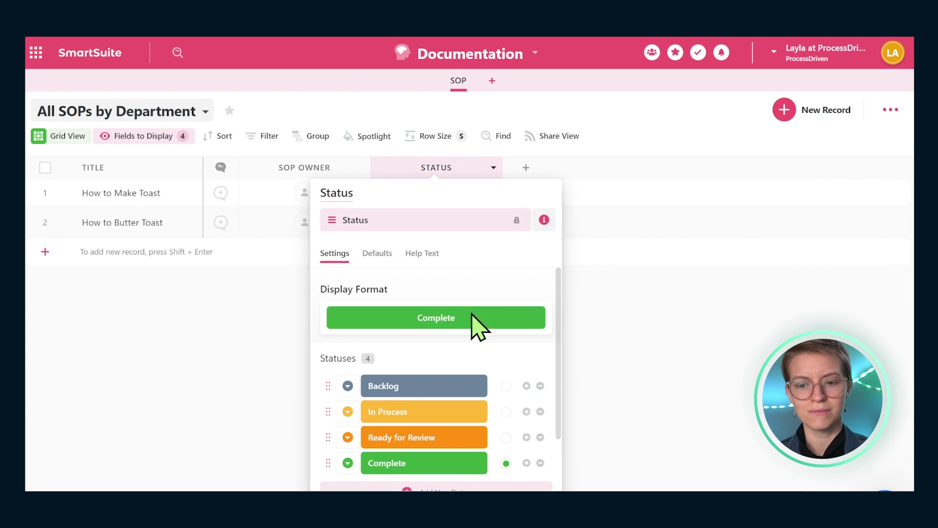
pyautogui.doubleClick(330, 191)
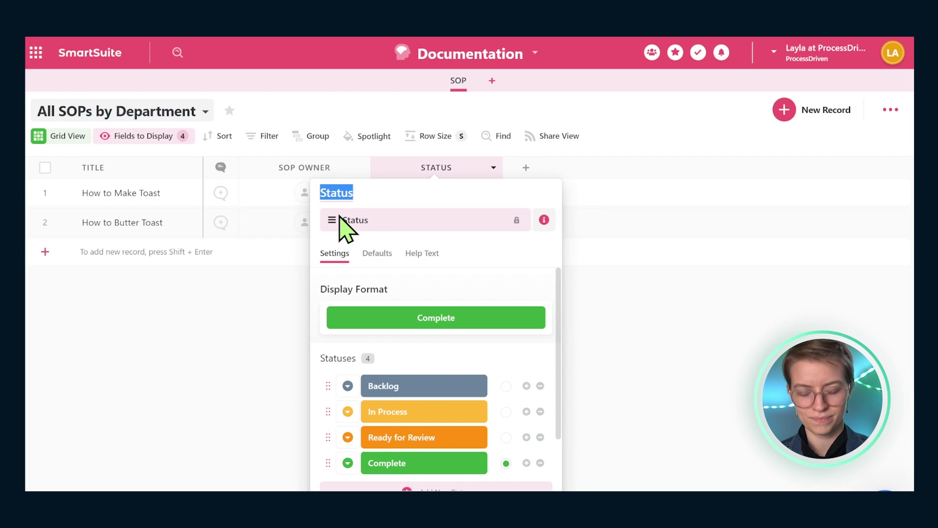
pyautogui.write('SOP Condition')
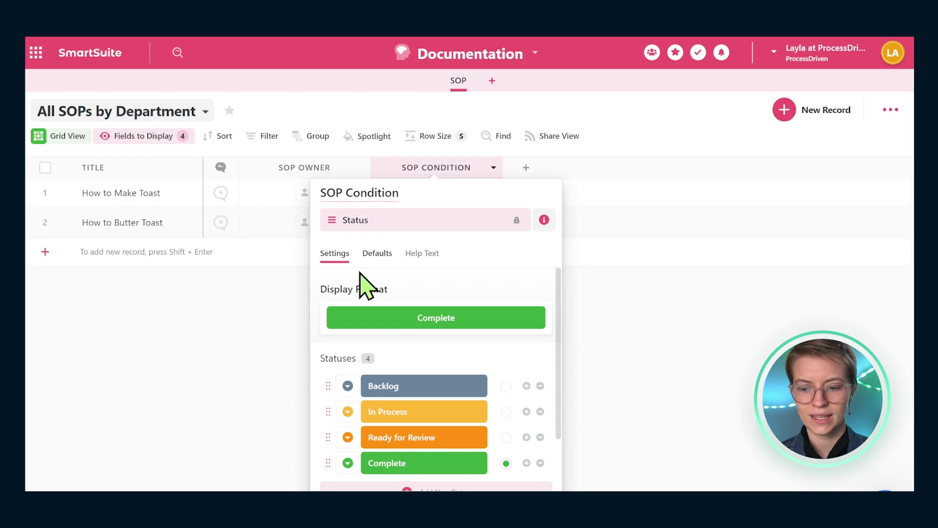
# Rename the SOP Condition statuses Backlog, Ready for Review and Complete as Not Started, Needs Revisions and Perfect
pyautogui.scroll(-2, 391, 312)
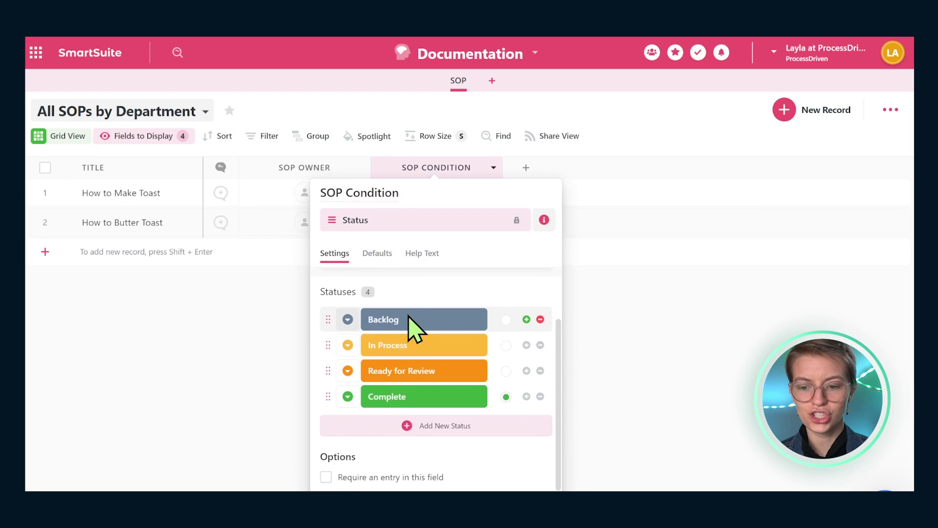
pyautogui.click(407, 319)
pyautogui.moveTo(407, 319); pyautogui.dragTo(350, 320)
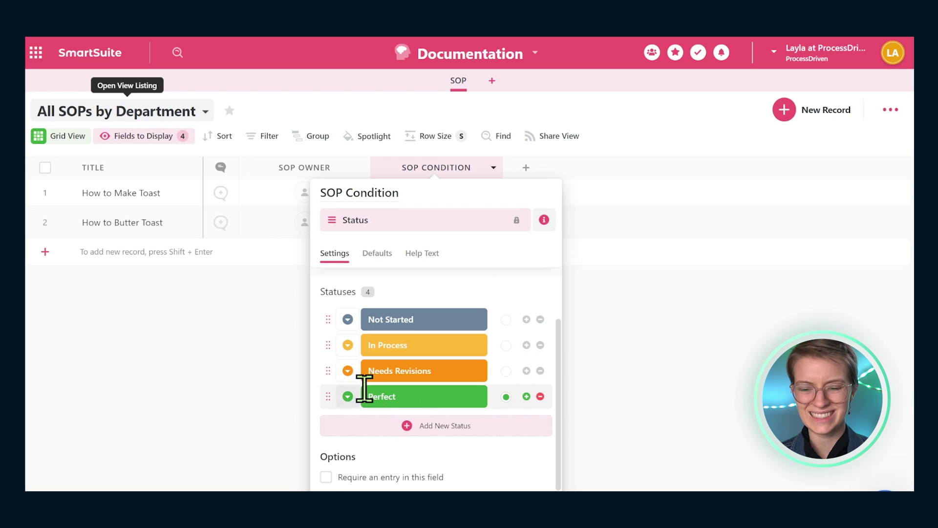
# Recolour the SOP Condition statuses: Needs Revisions in 50% Cherry Red, Not Started in light grey and In Process in light yellow
pyautogui.click(349, 372)
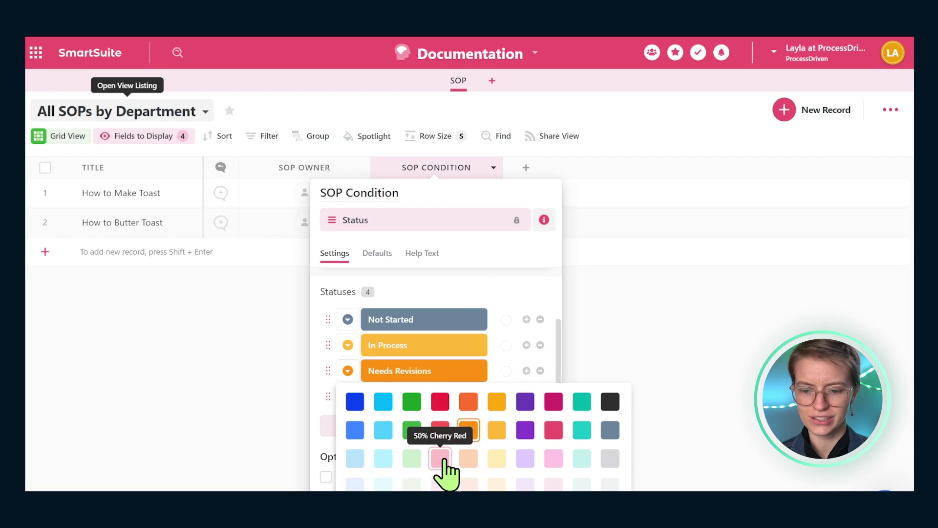
pyautogui.click(440, 458)
pyautogui.click(347, 344)
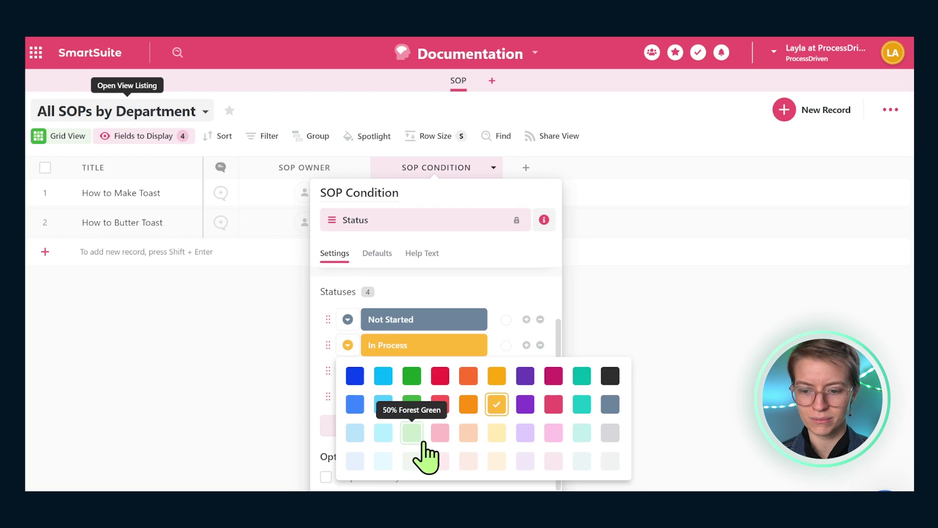
pyautogui.click(423, 436)
pyautogui.click(348, 319)
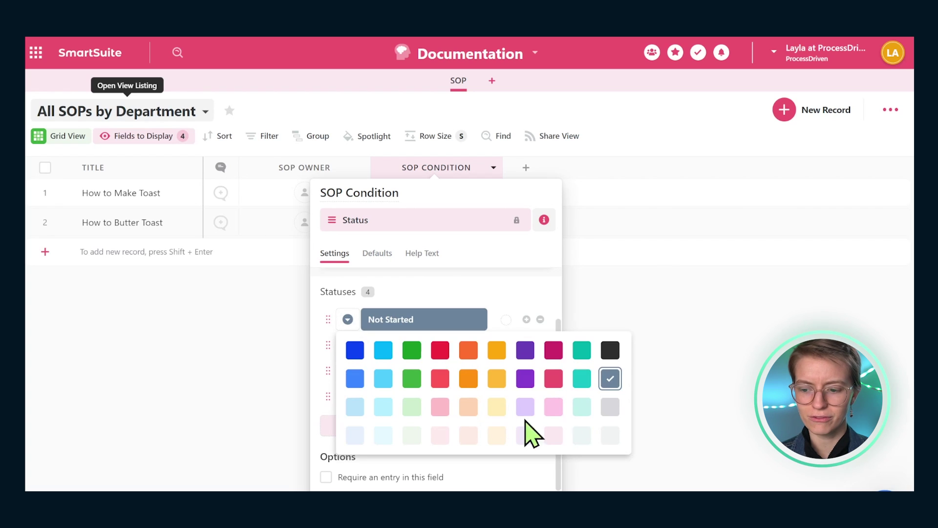
pyautogui.click(607, 424)
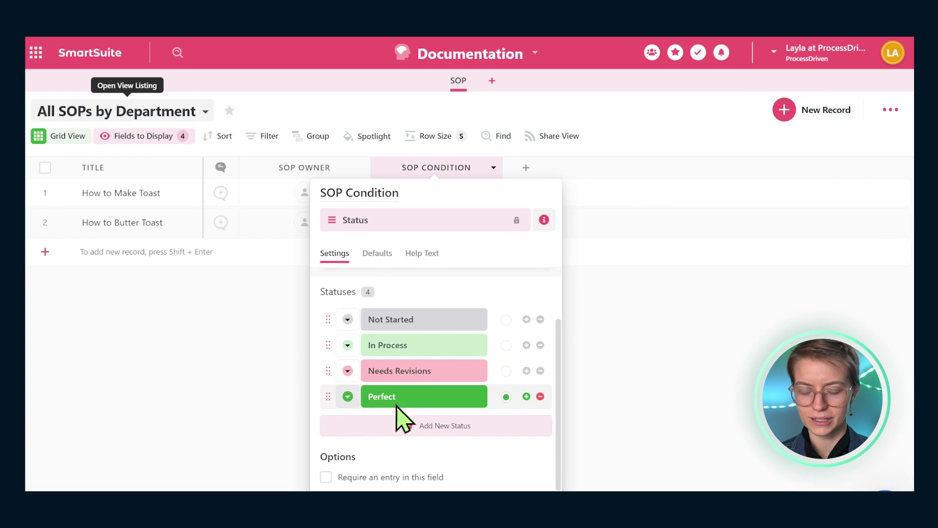
pyautogui.click(347, 345)
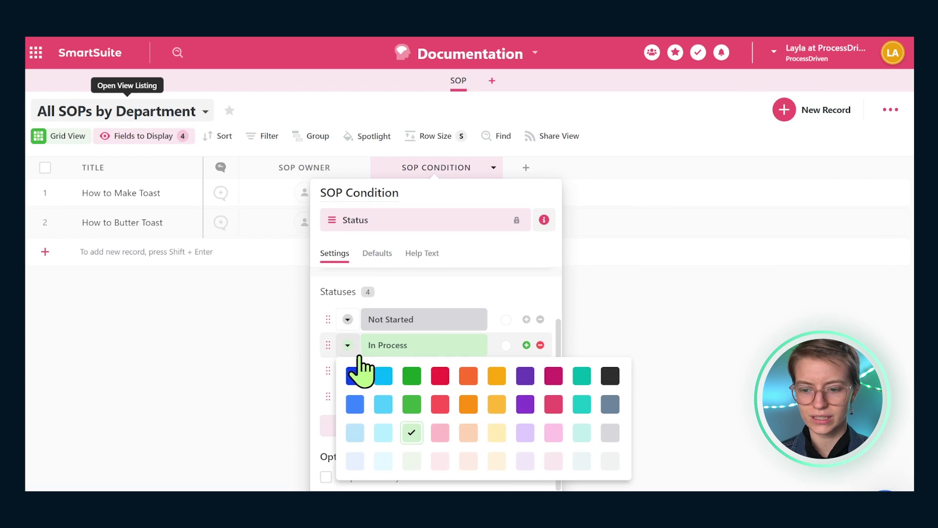
pyautogui.click(497, 433)
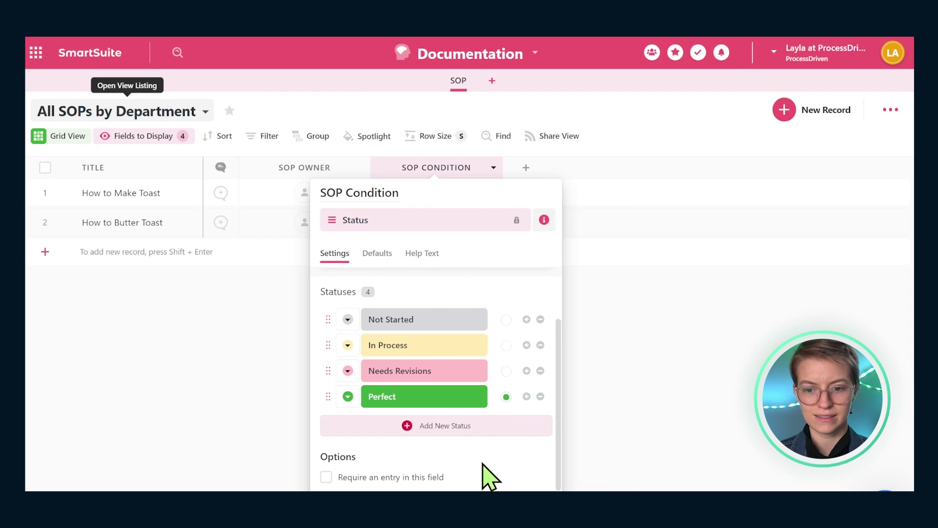
# Set Not Started as the default status of the SOP Condition field and save the field
pyautogui.click(381, 265)
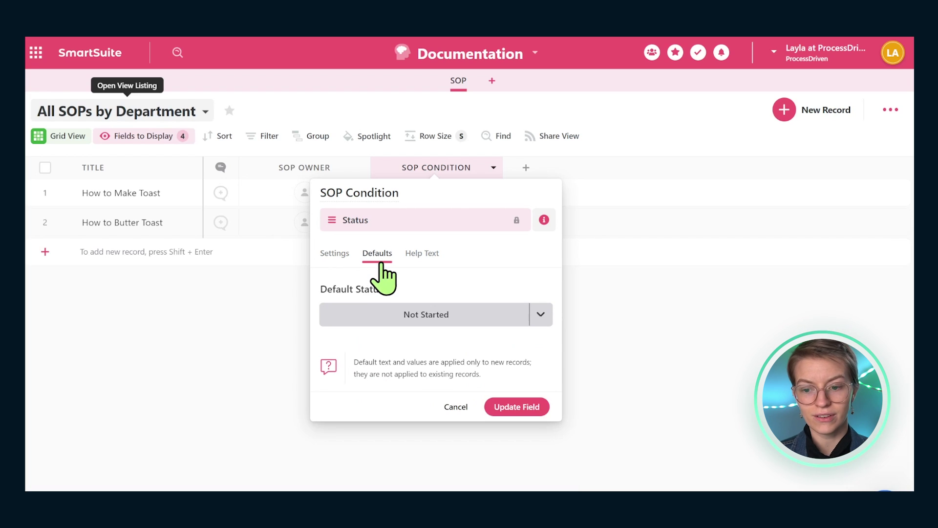
pyautogui.click(388, 314)
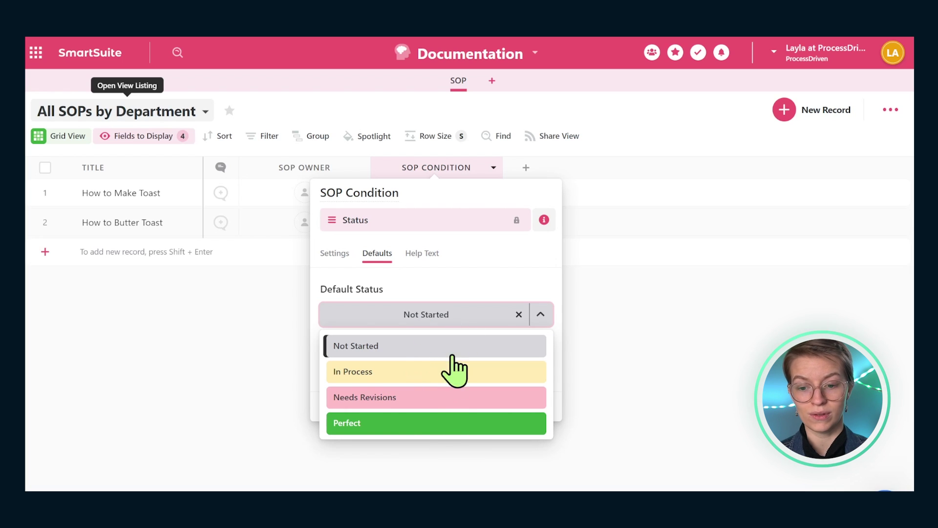
pyautogui.click(364, 347)
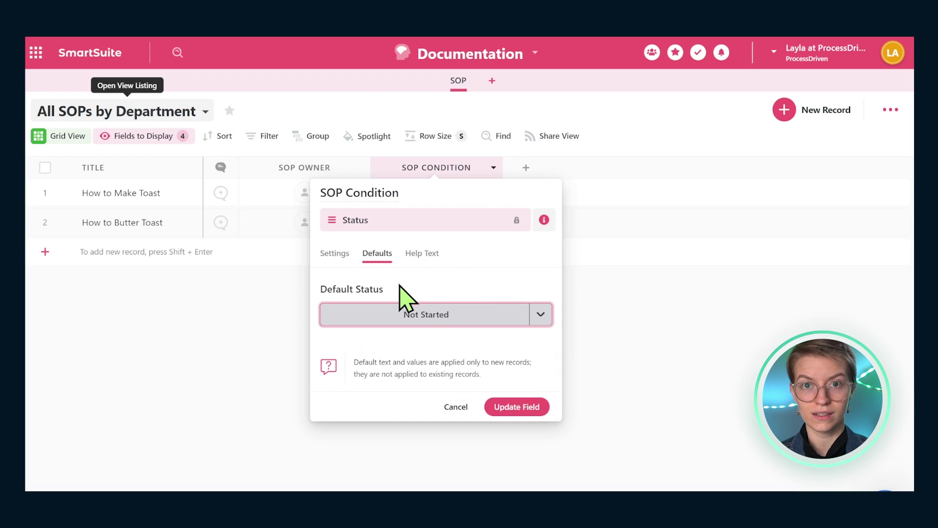
pyautogui.click(525, 410)
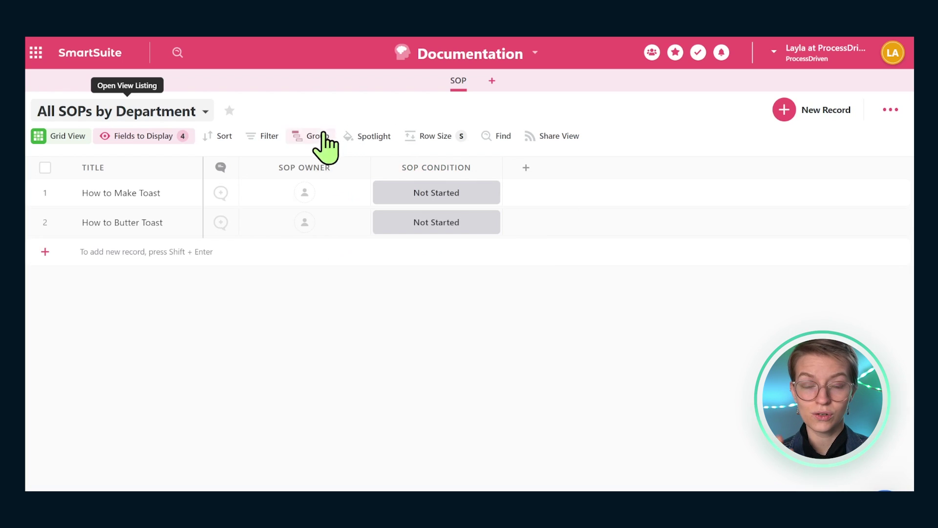
# Assign the listed workspace member as SOP Owner of How to Make Toast and view its SOP Condition options, keeping Not Started
pyautogui.click(308, 200)
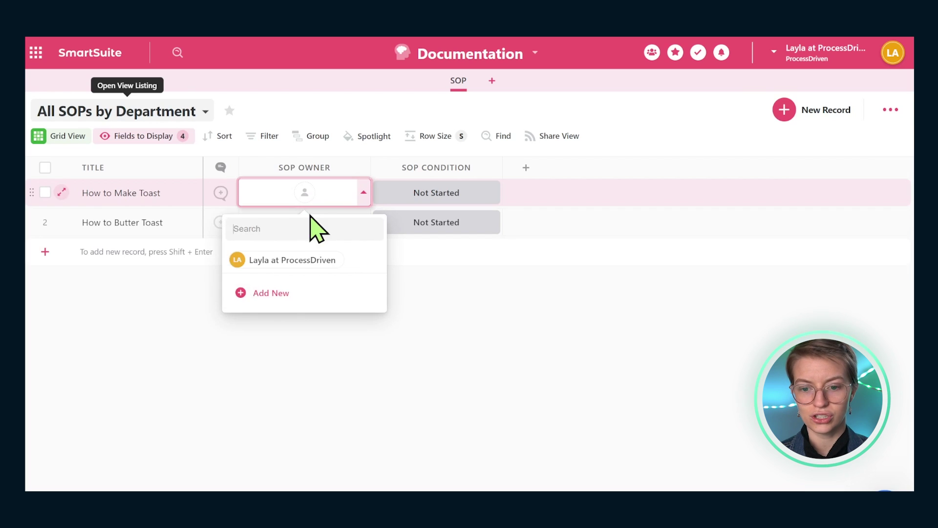
pyautogui.click(293, 266)
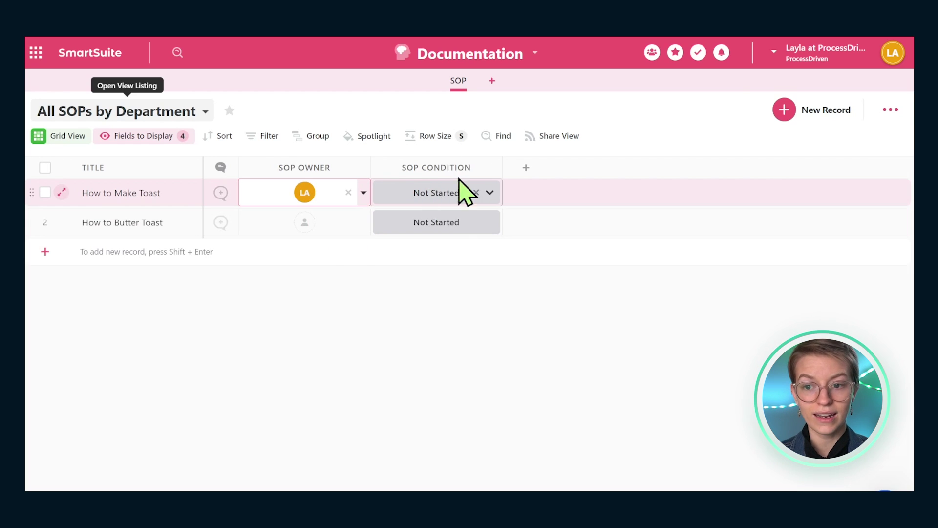
pyautogui.click(489, 192)
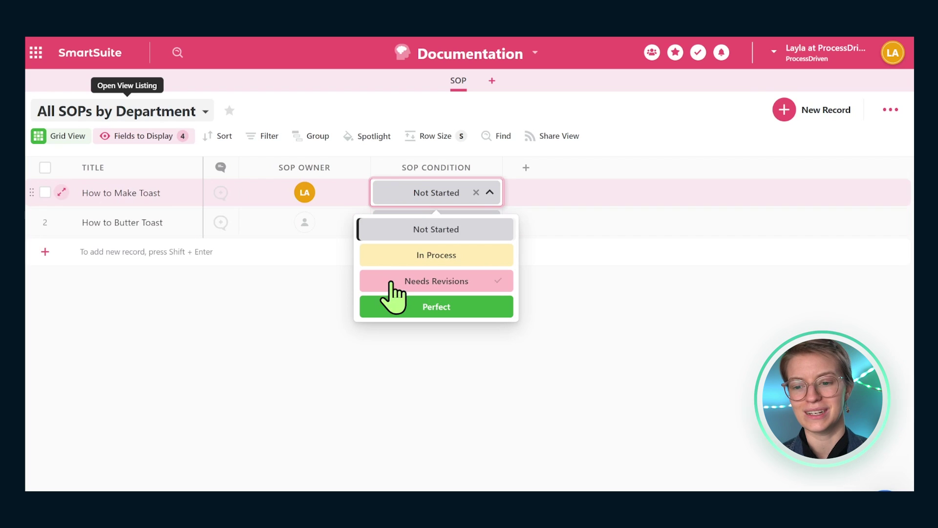
pyautogui.click(329, 304)
pyautogui.click(409, 234)
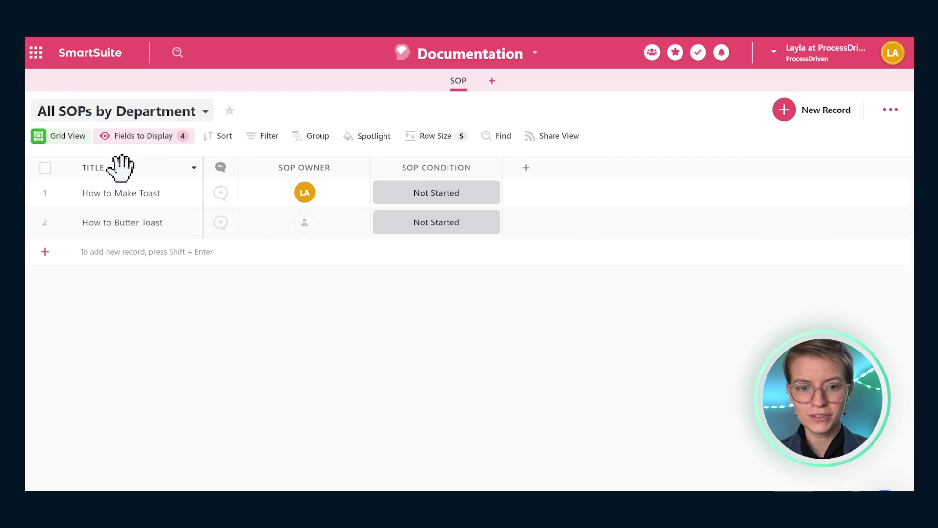
# Rename the primary Title field as SOP Title in its field settings
pyautogui.click(194, 168)
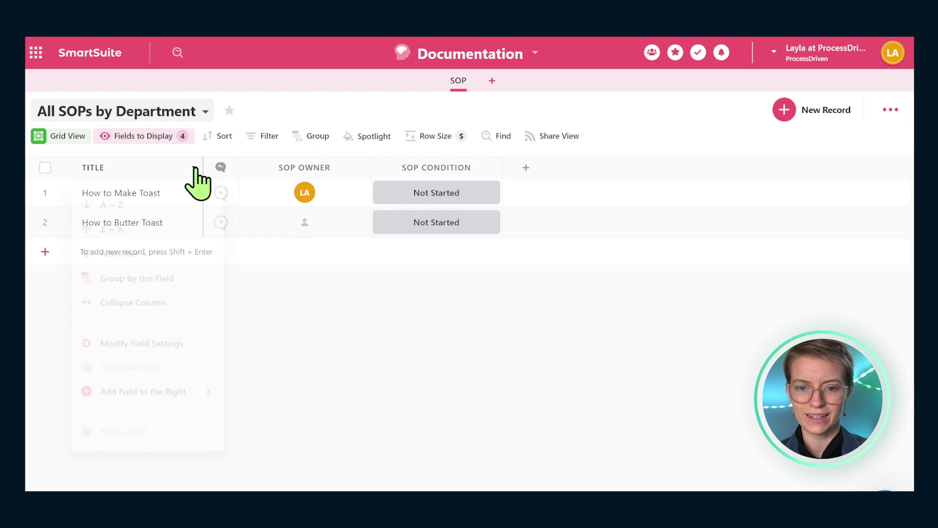
pyautogui.click(189, 339)
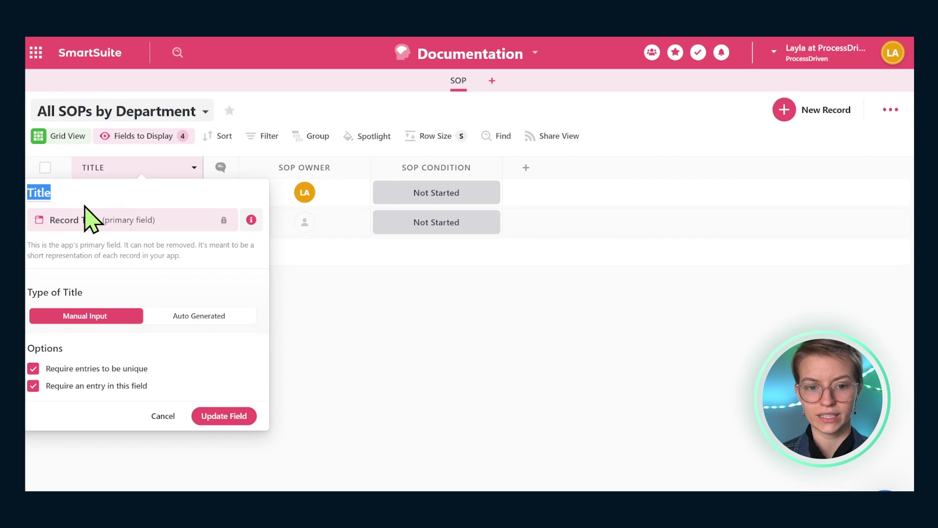
pyautogui.write('SOP')
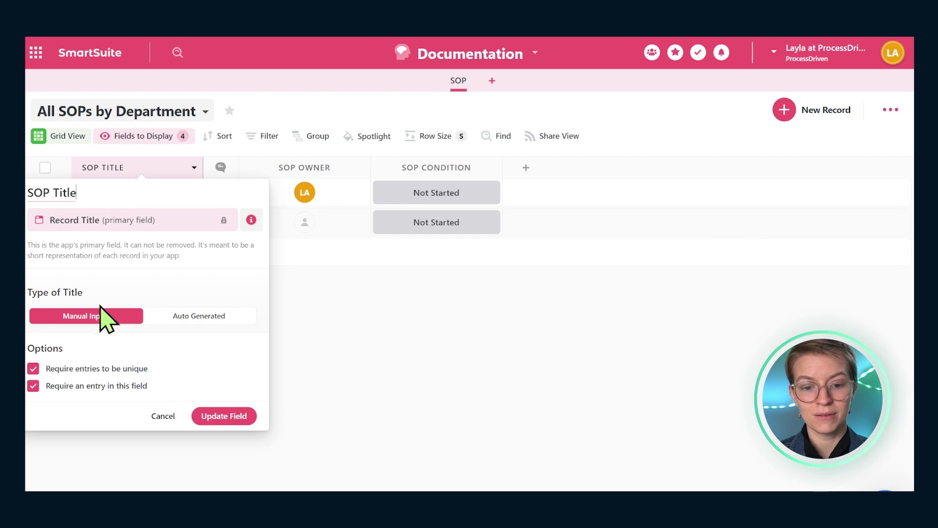
# Try the Auto Generated title type but keep Manual Input, and turn off the required entry for SOP Title
pyautogui.click(181, 318)
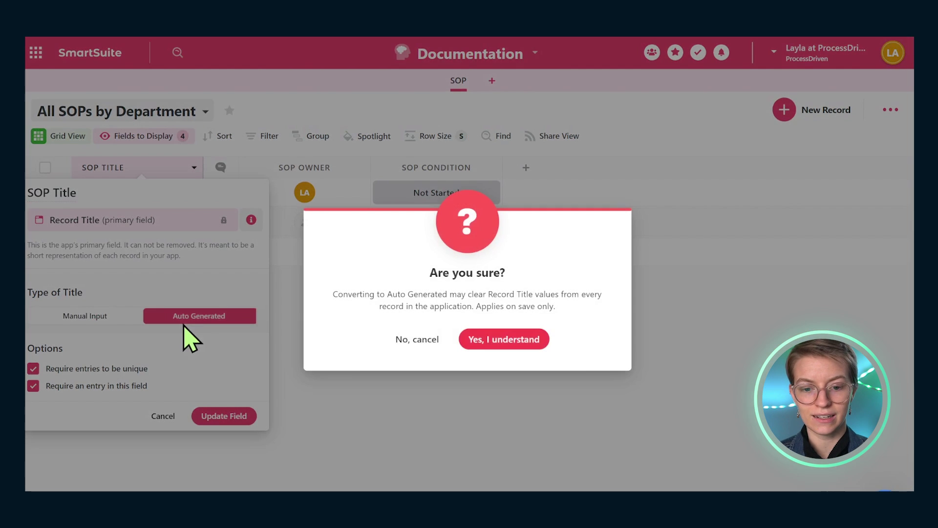
pyautogui.click(417, 339)
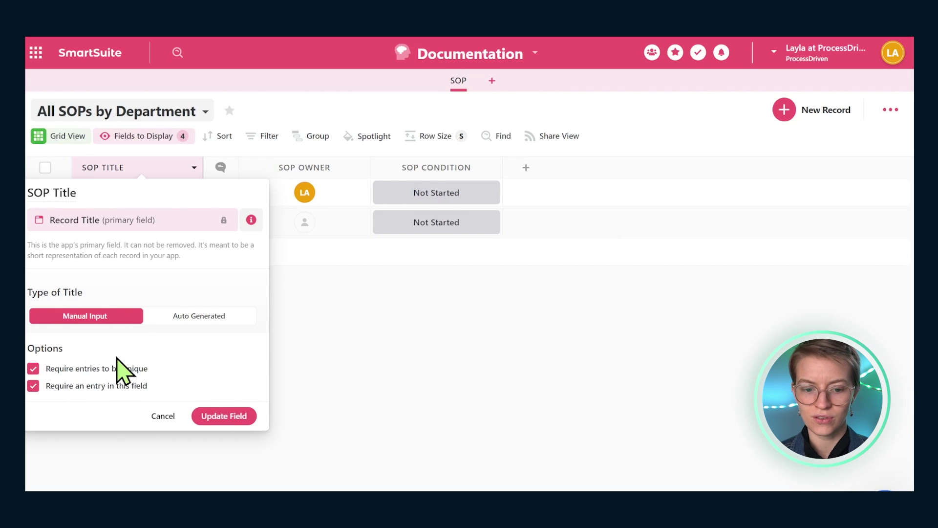
pyautogui.click(85, 386)
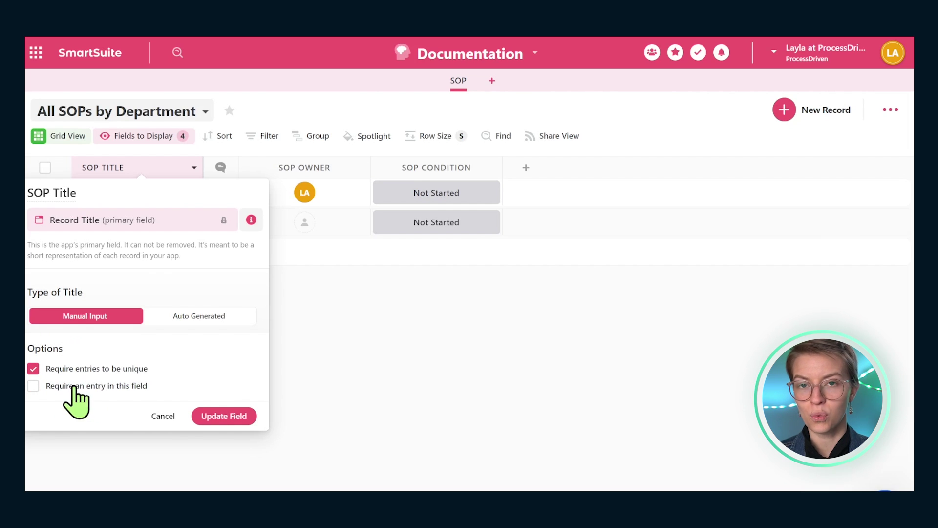
pyautogui.moveTo(147, 386); pyautogui.dragTo(73, 404)
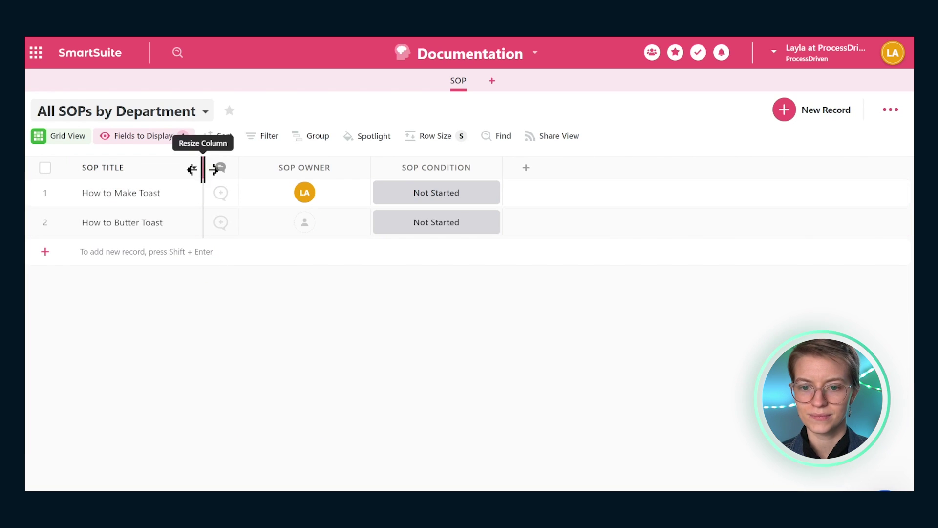
# Widen the SOP Title column in the grid and review which fields are available and selected for display
pyautogui.moveTo(202, 168); pyautogui.dragTo(258, 168)
pyautogui.click(247, 230)
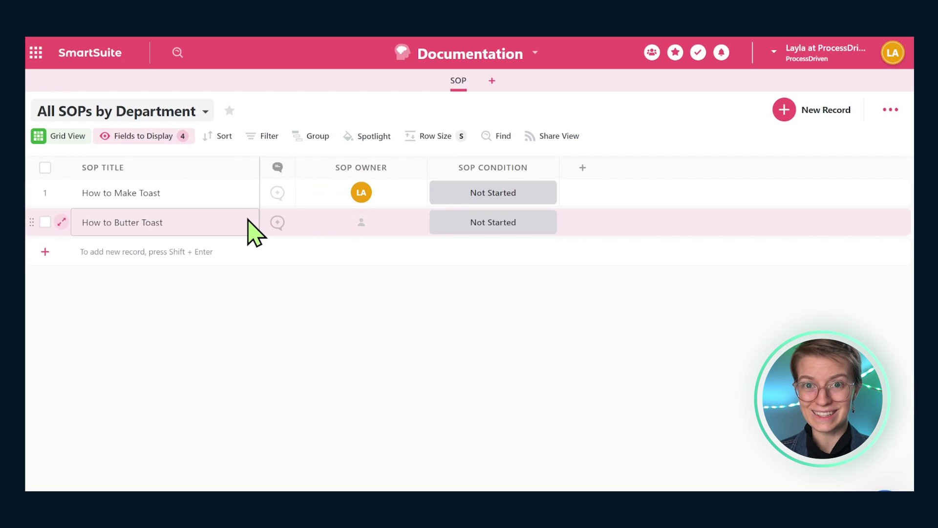
pyautogui.click(142, 198)
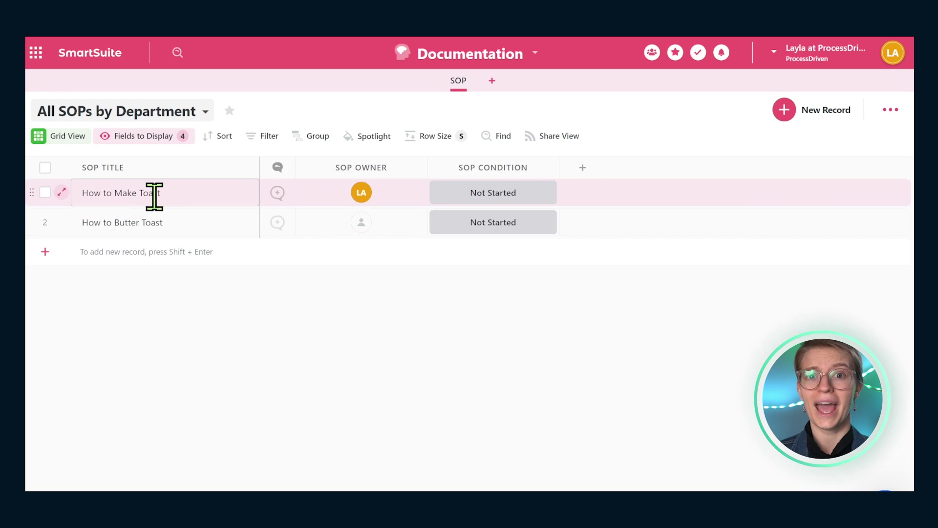
pyautogui.click(127, 137)
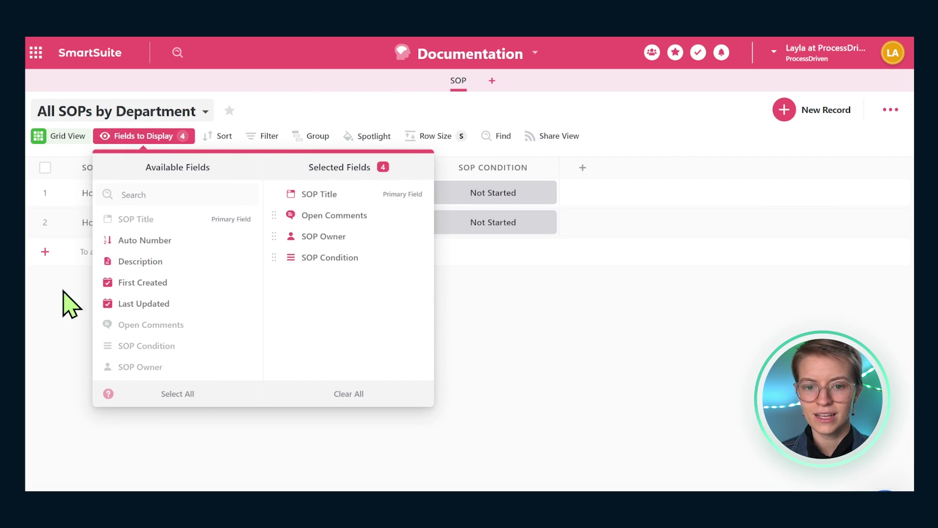
pyautogui.click(68, 323)
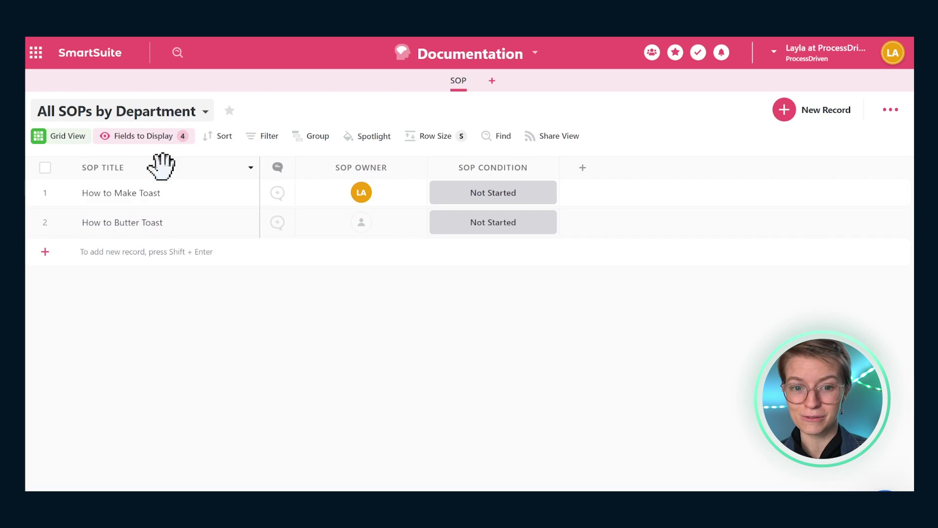
# In the How to Make Toast record layout, move SOP Condition beside SOP Title and SOP Owner above Description
pyautogui.click(62, 192)
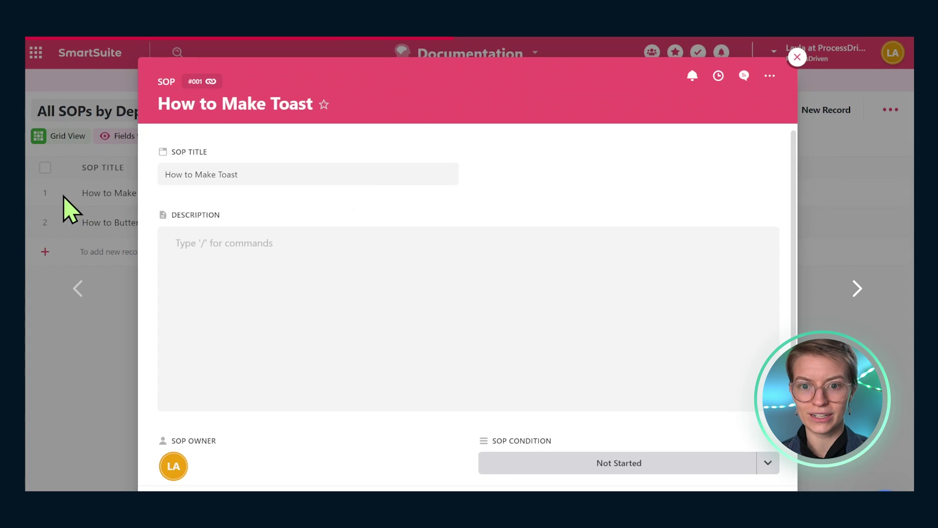
pyautogui.click(191, 238)
pyautogui.scroll(-2, 513, 197)
pyautogui.scroll(2, 514, 197)
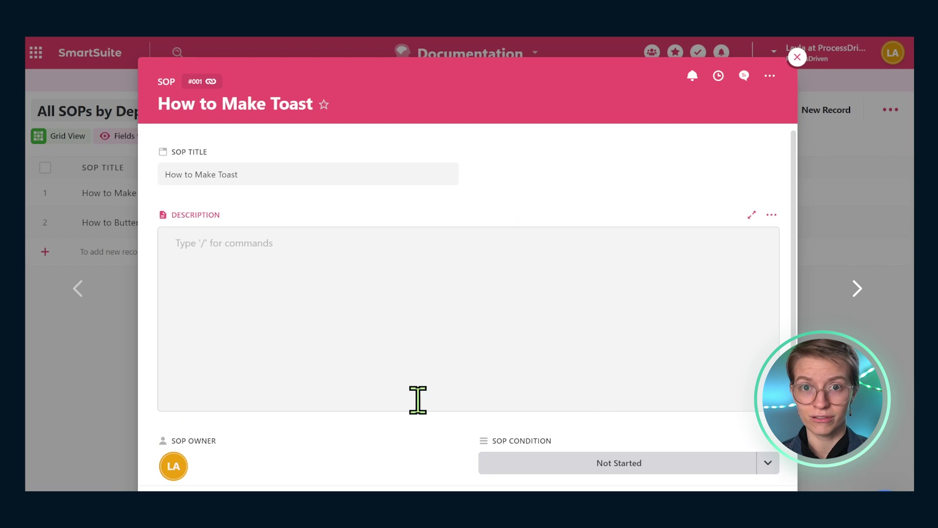
pyautogui.click(430, 423)
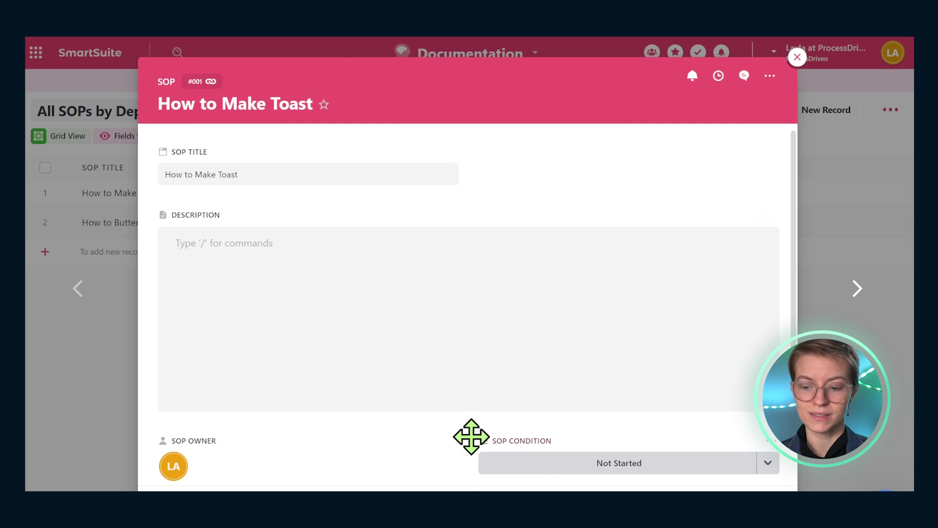
pyautogui.moveTo(472, 437); pyautogui.dragTo(479, 186)
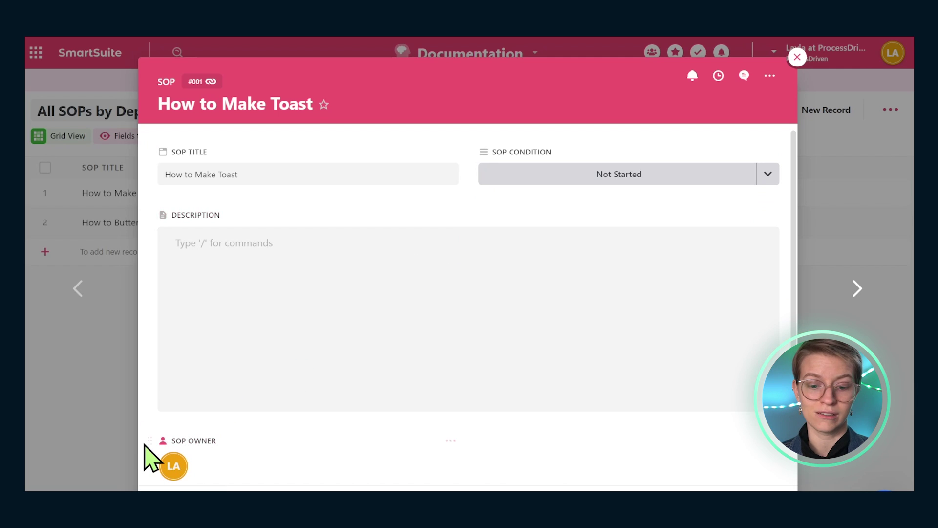
pyautogui.moveTo(146, 439); pyautogui.dragTo(195, 255)
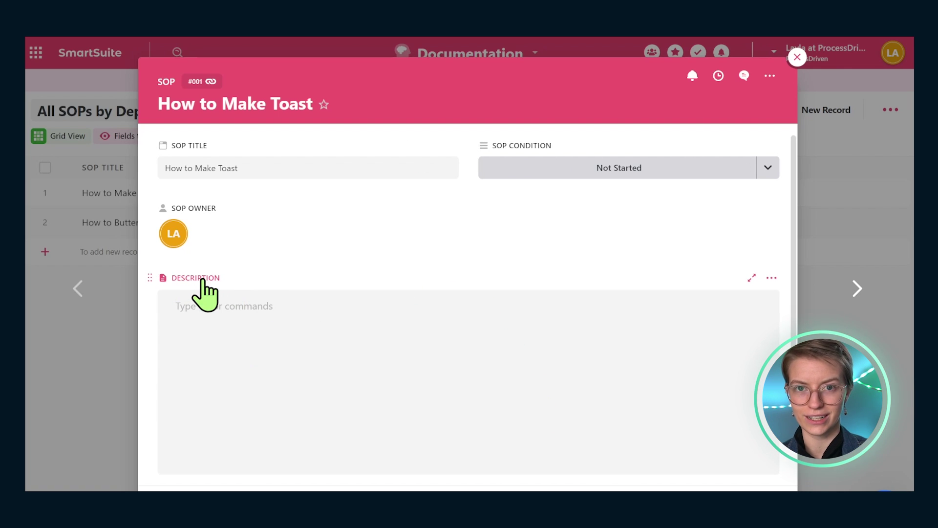
# Rename the Description field as Procedure, checking the available field types but keeping SmartDoc, and save the field
pyautogui.click(772, 277)
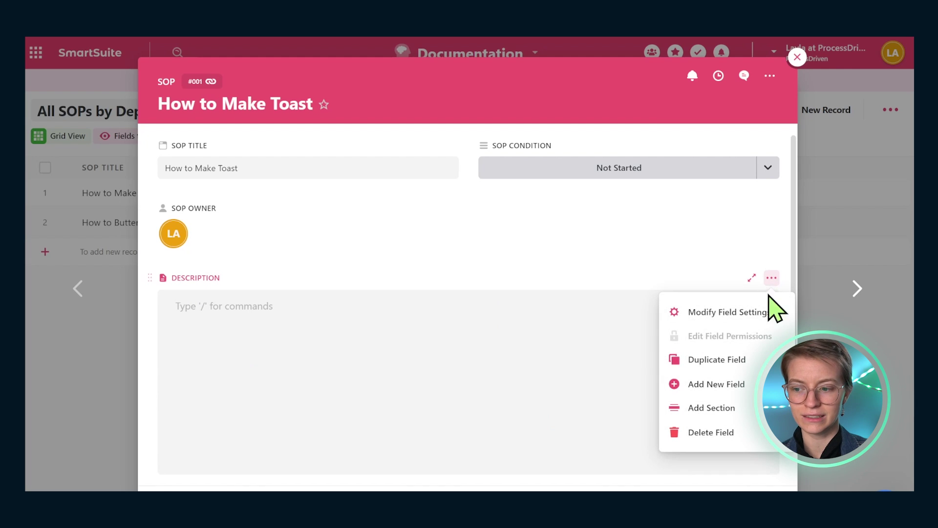
pyautogui.click(715, 315)
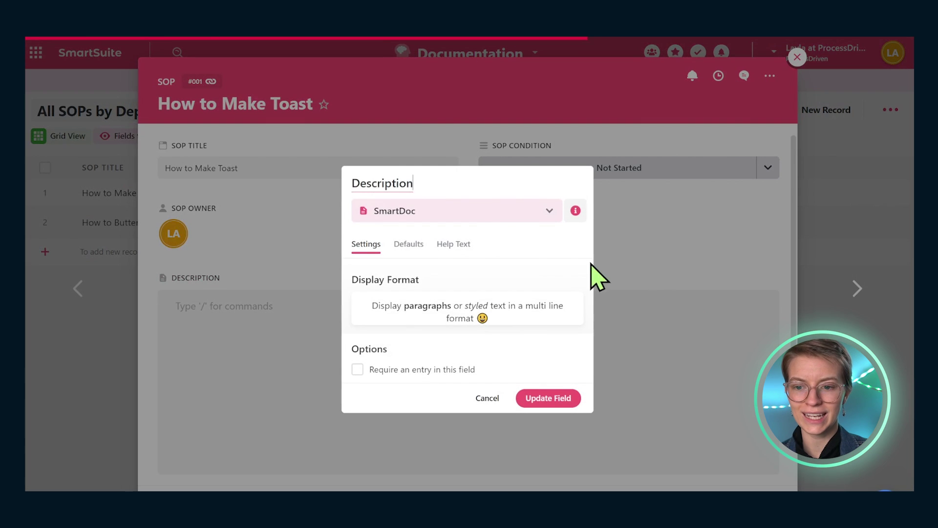
pyautogui.doubleClick(401, 187)
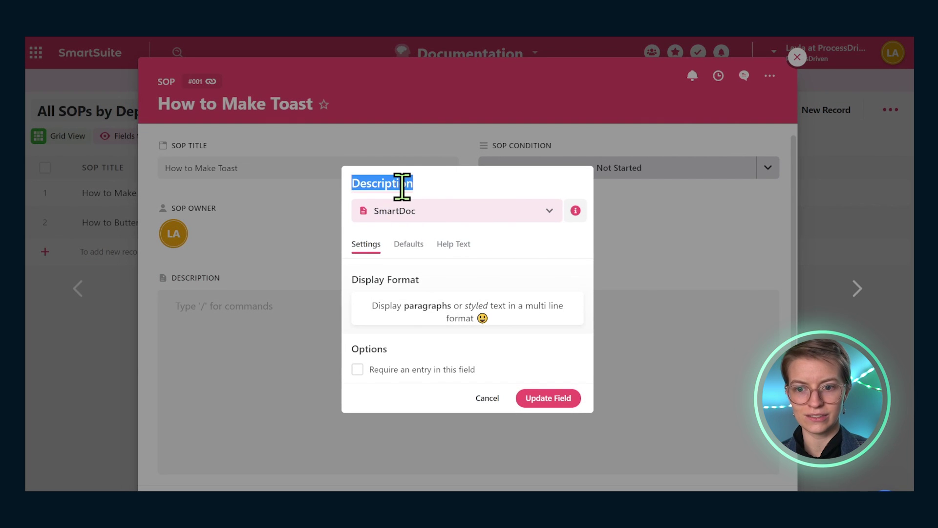
pyautogui.write('Procedure')
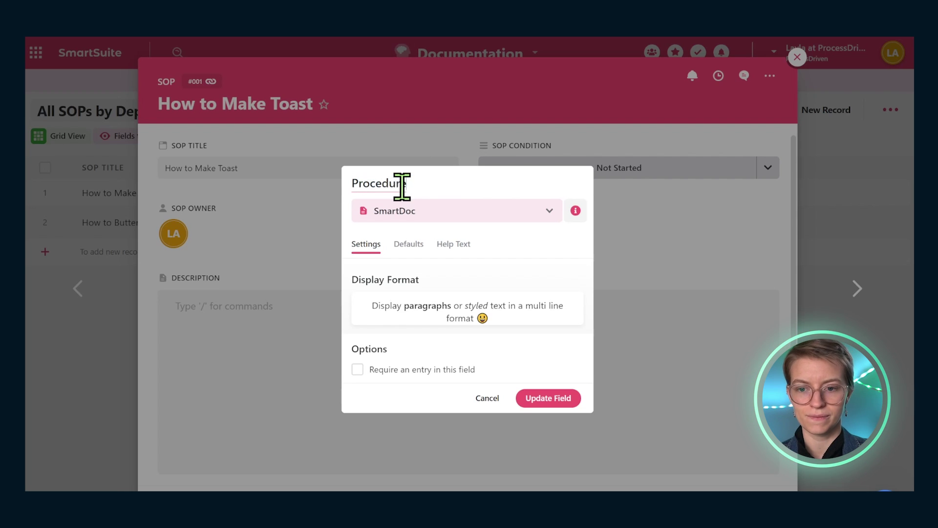
pyautogui.click(386, 219)
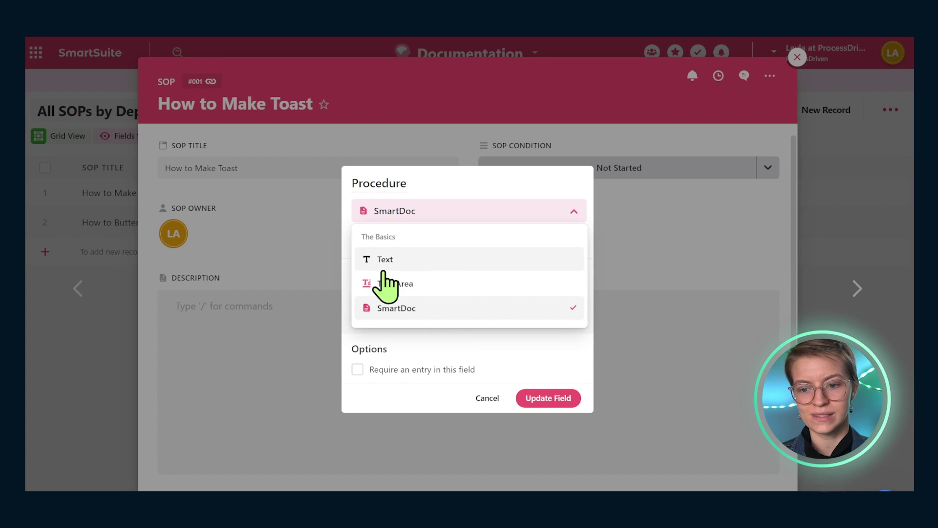
pyautogui.click(502, 355)
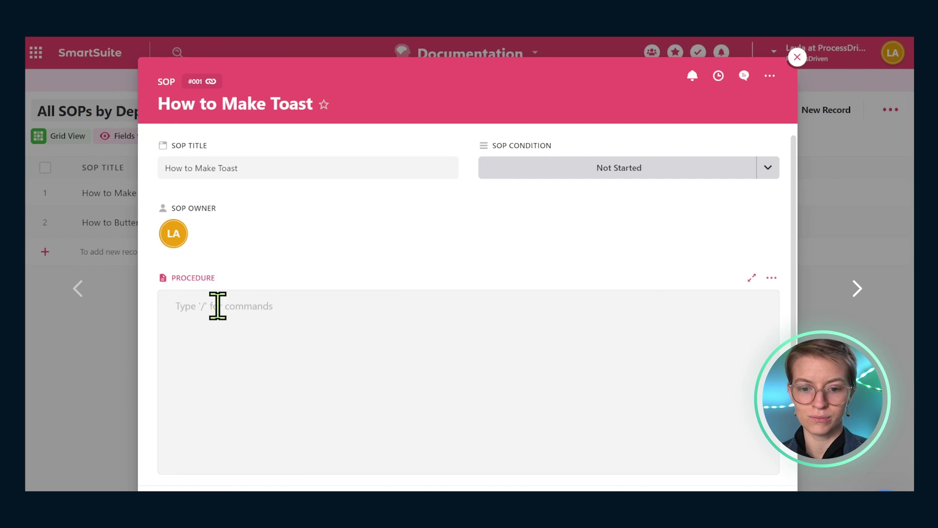
# Insert a table of contents in the Procedure document and add the lines "Step 1." and "Step 2." below it
pyautogui.click(218, 305)
pyautogui.write('/')
pyautogui.scroll(-3, 306, 161)
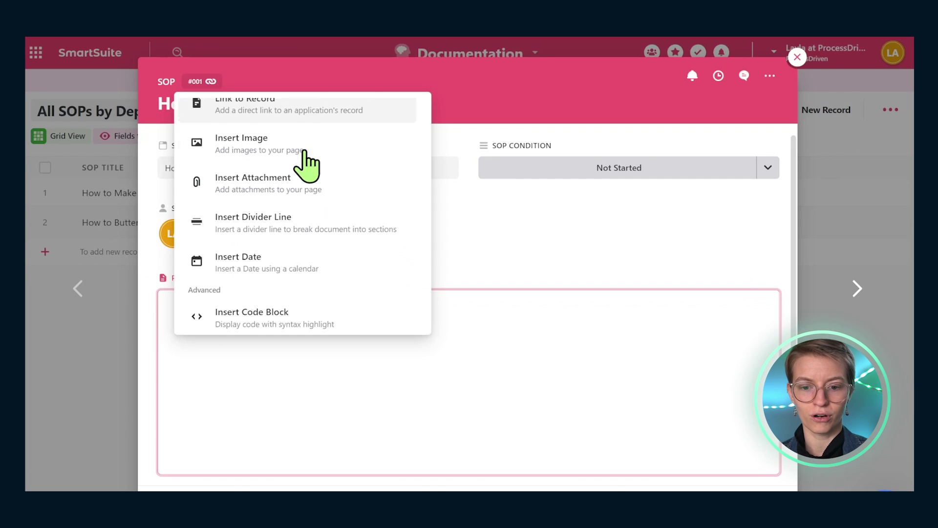
pyautogui.scroll(-3, 307, 162)
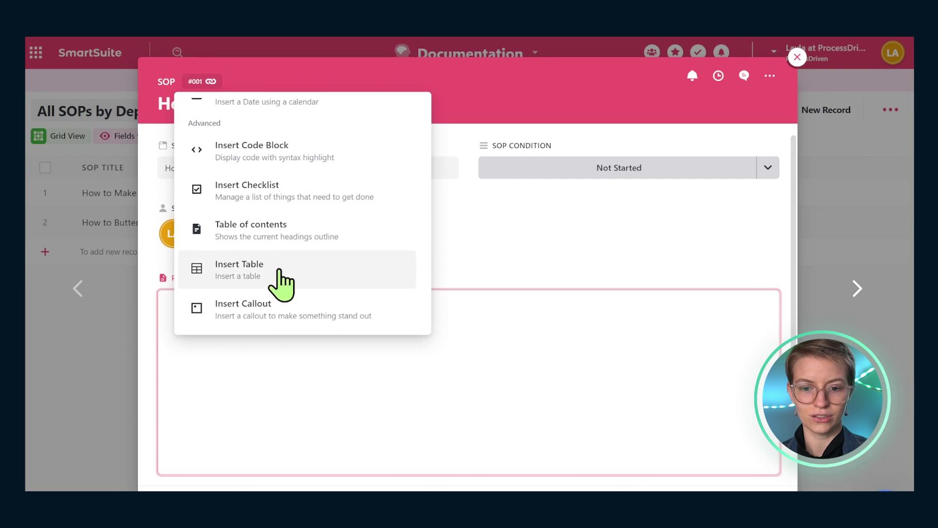
pyautogui.click(278, 224)
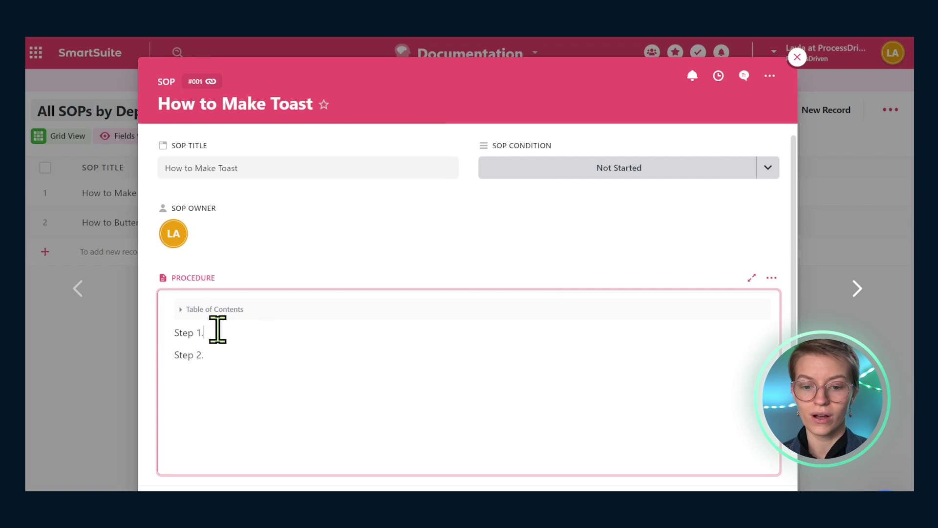
# Format the Step 1. and Step 2. lines as headings and collapse the table of contents above them
pyautogui.moveTo(217, 329); pyautogui.dragTo(180, 345)
pyautogui.click(235, 302)
pyautogui.click(210, 147)
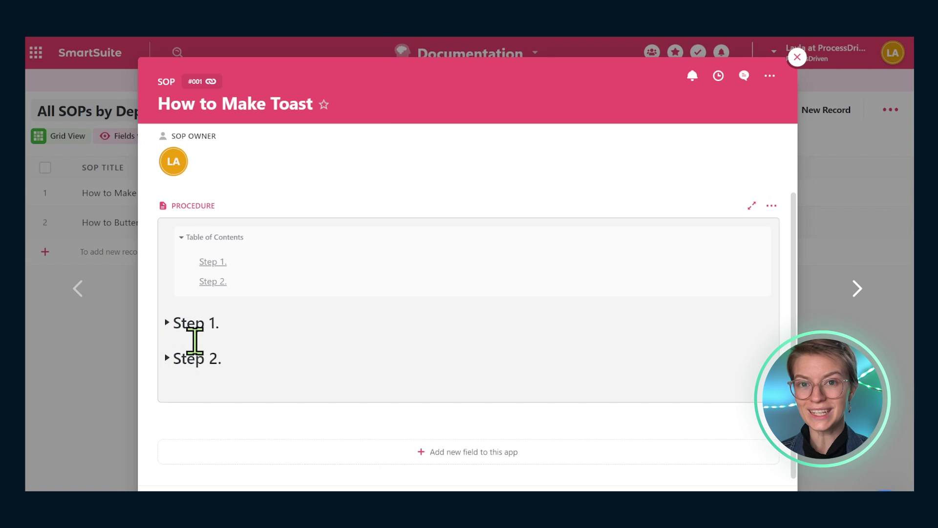
pyautogui.click(182, 239)
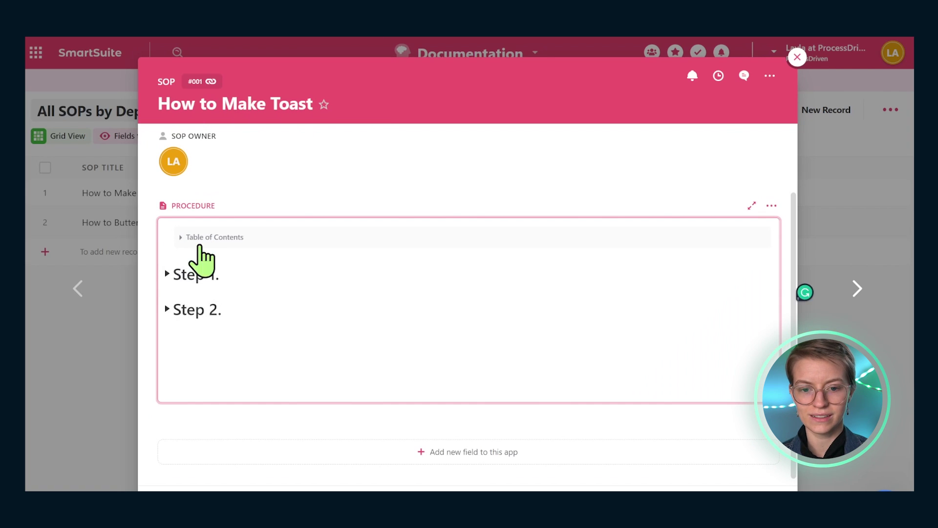
# Expand and collapse the table of contents and the Step 1. section to review how the Procedure document folds
pyautogui.click(181, 236)
pyautogui.click(167, 322)
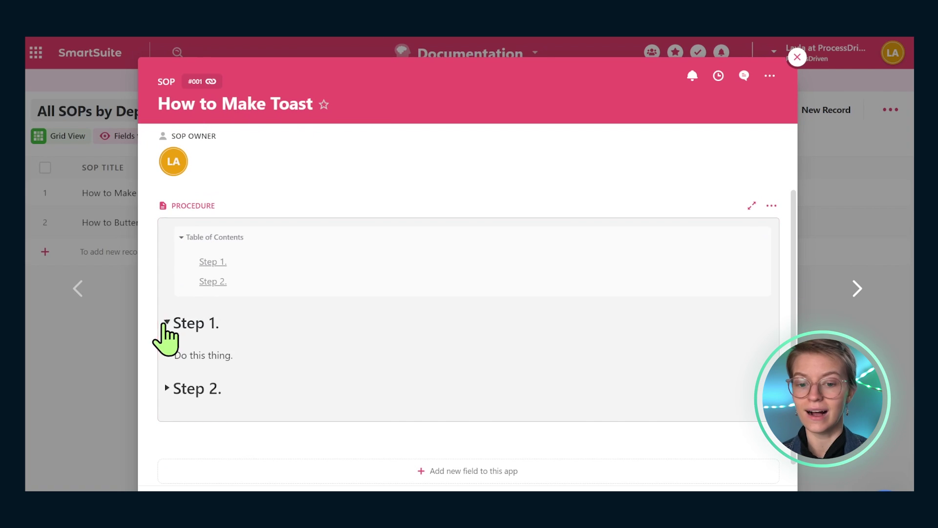
pyautogui.click(167, 322)
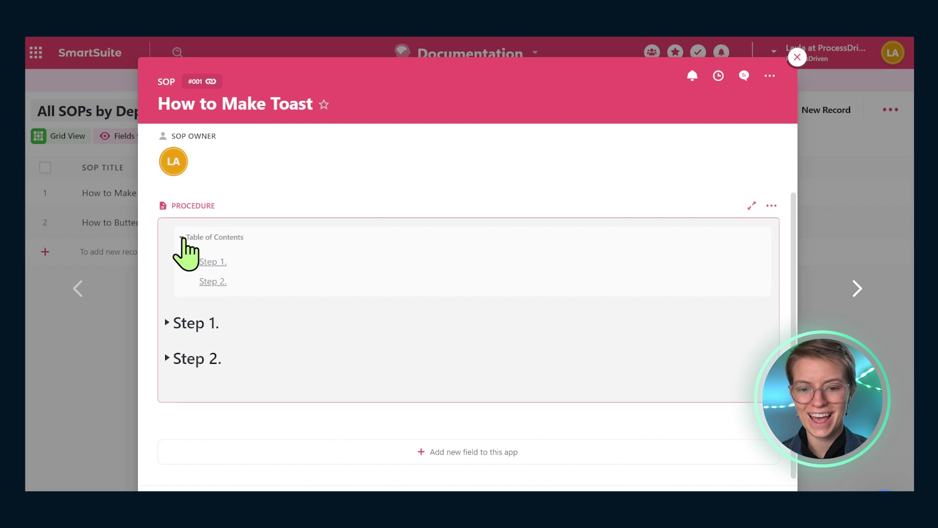
pyautogui.click(181, 237)
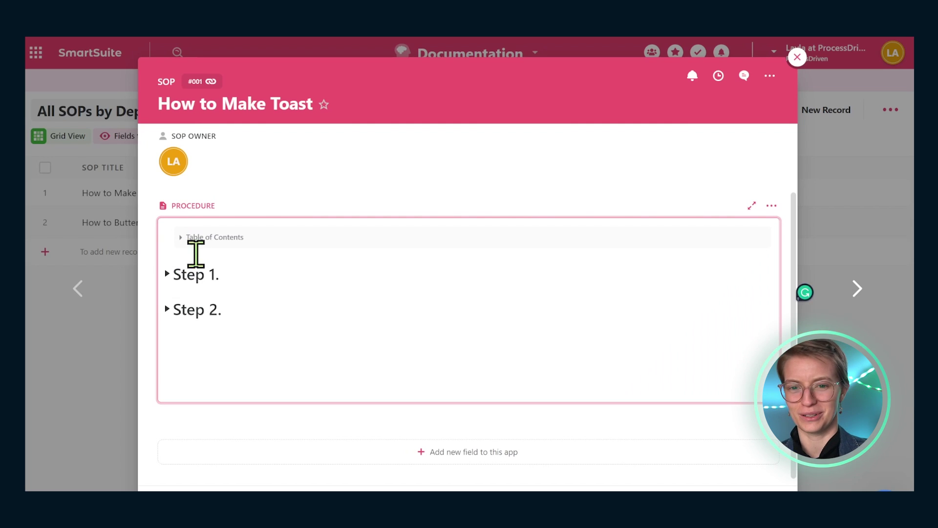
pyautogui.click(180, 238)
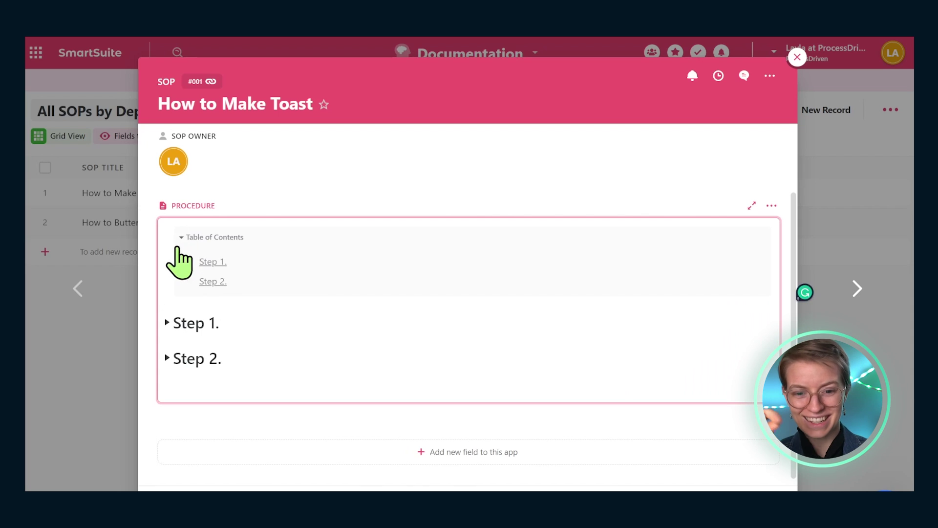
pyautogui.click(177, 241)
# Try inserting an image on a new line below "Do this thing." in the Step 1. section, and dismiss the file upload
pyautogui.click(168, 275)
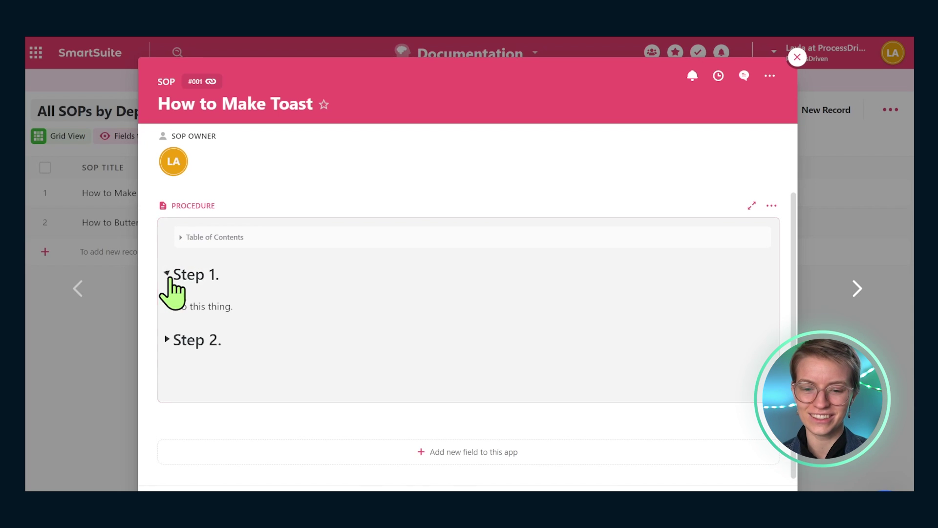
pyautogui.click(253, 308)
pyautogui.press('Return')
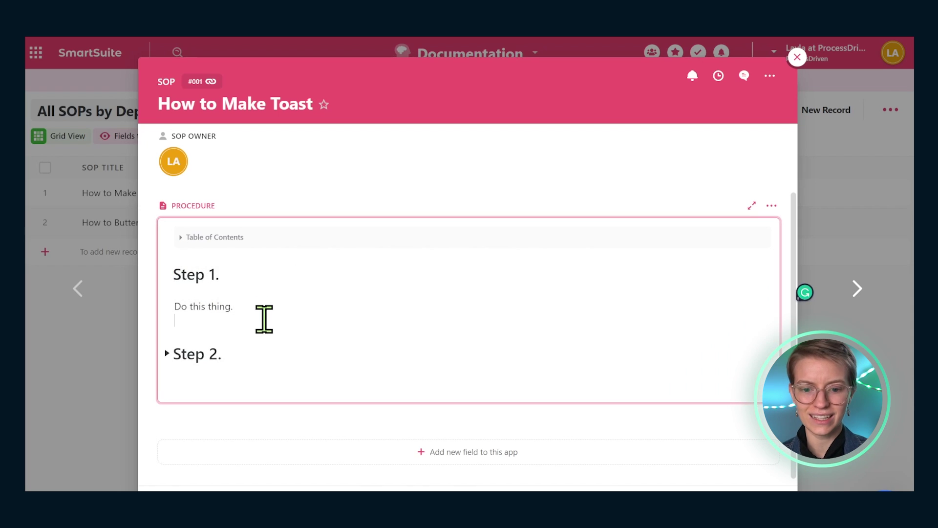
pyautogui.write('/im')
pyautogui.press('Return')
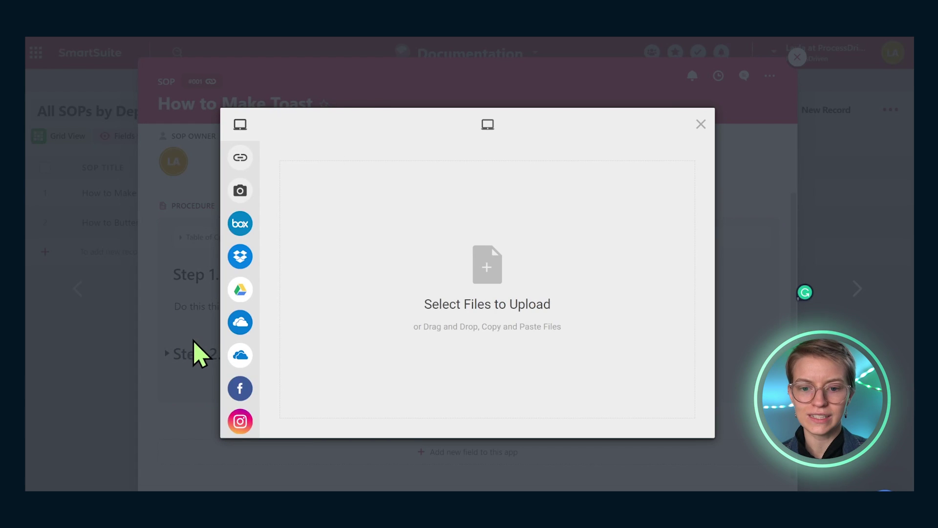
pyautogui.click(701, 124)
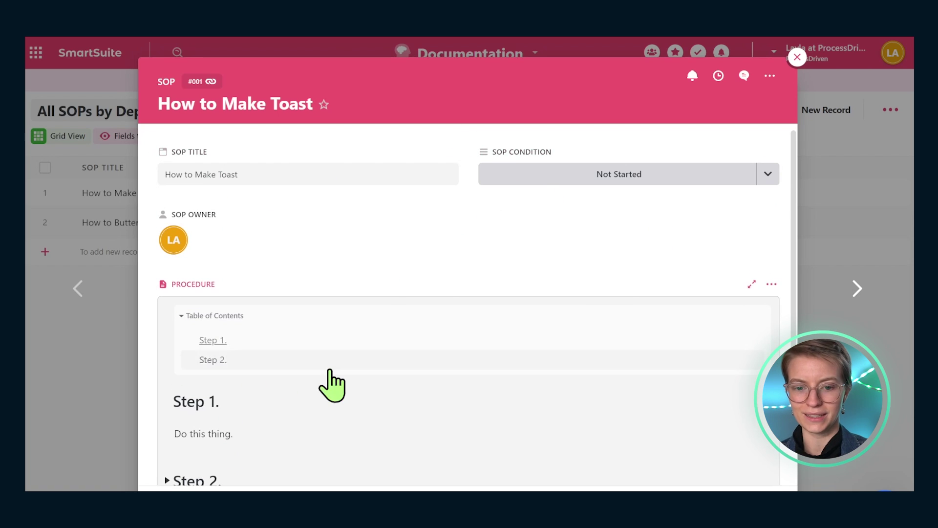
# Add a new Multiple Select field after SOP Condition in the How to Make Toast record and name it Departments
pyautogui.scroll(-2, 352, 352)
pyautogui.scroll(2, 349, 410)
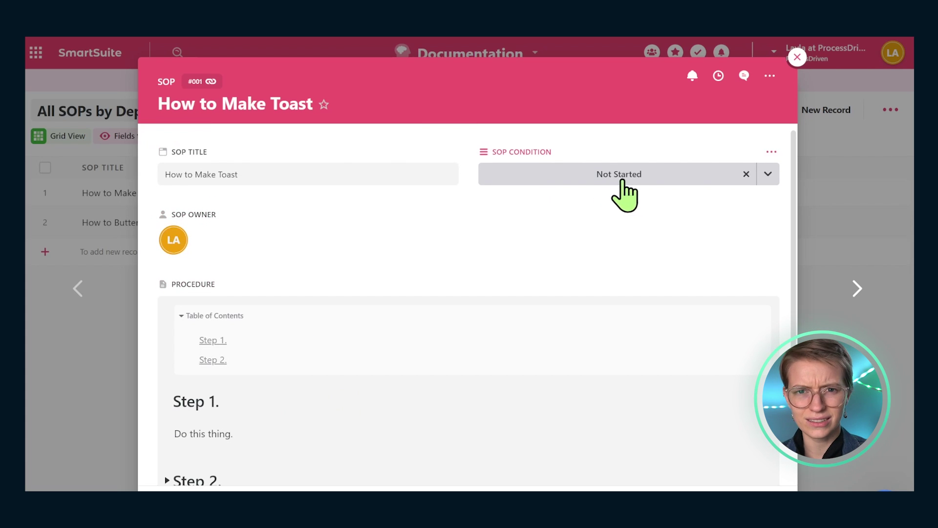
pyautogui.click(769, 153)
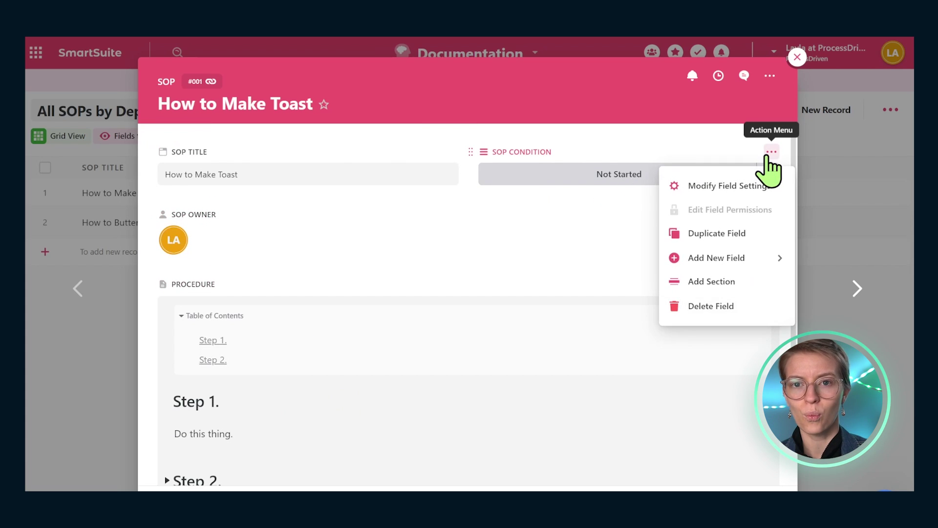
pyautogui.moveTo(736, 257)
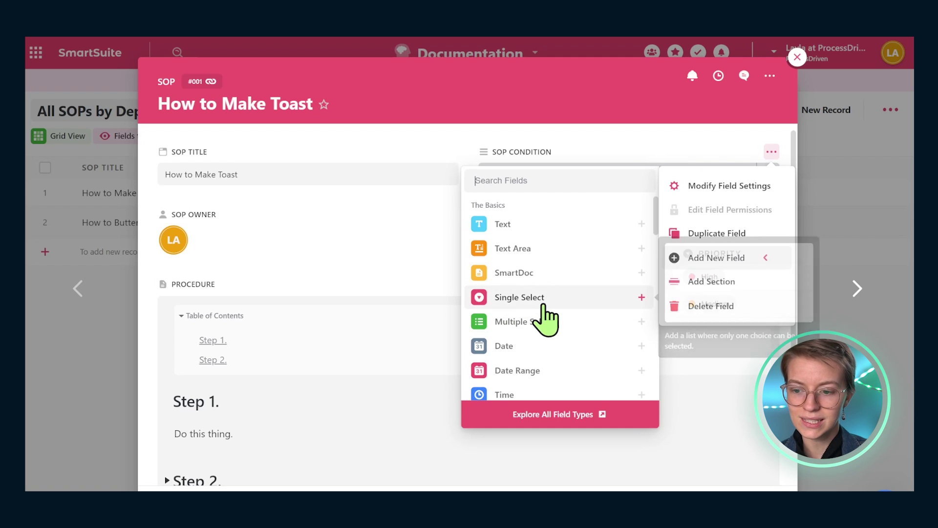
pyautogui.click(547, 323)
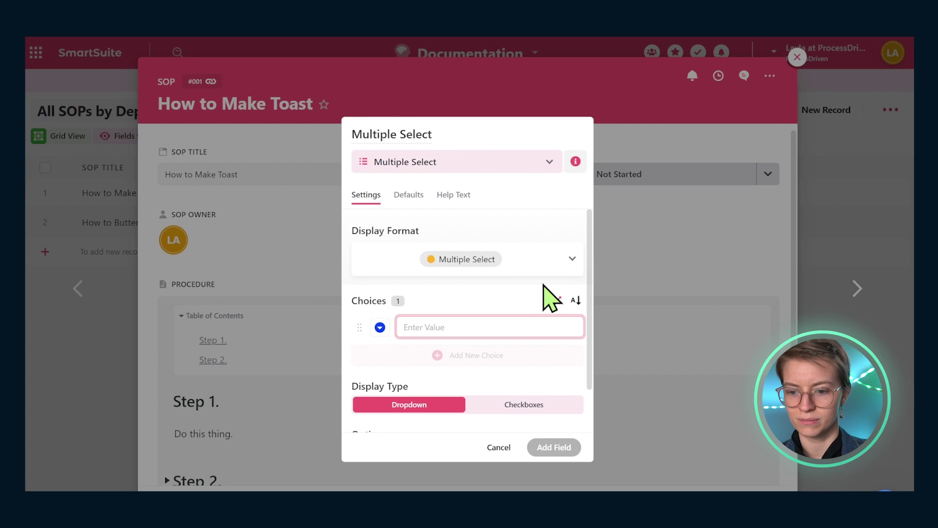
pyautogui.click(404, 128)
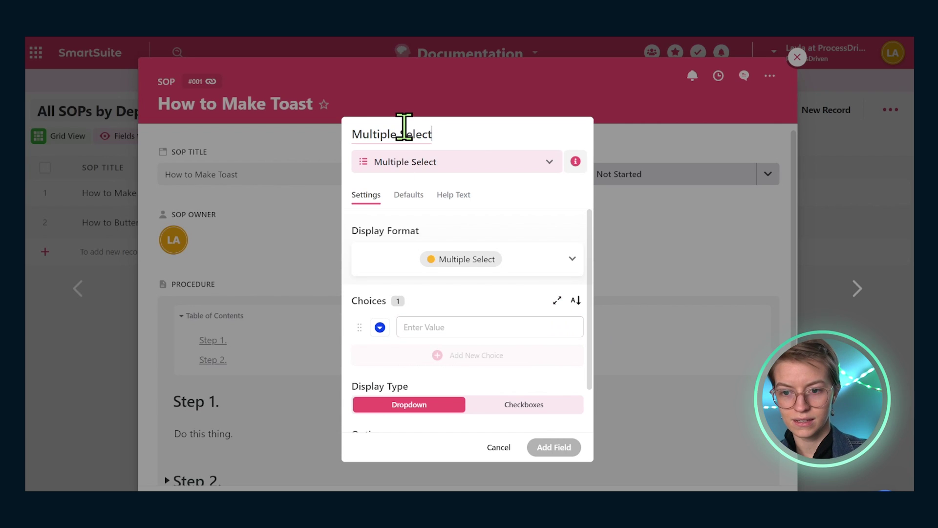
pyautogui.hotkey('ctrl', 'a')
pyautogui.write('Deps')
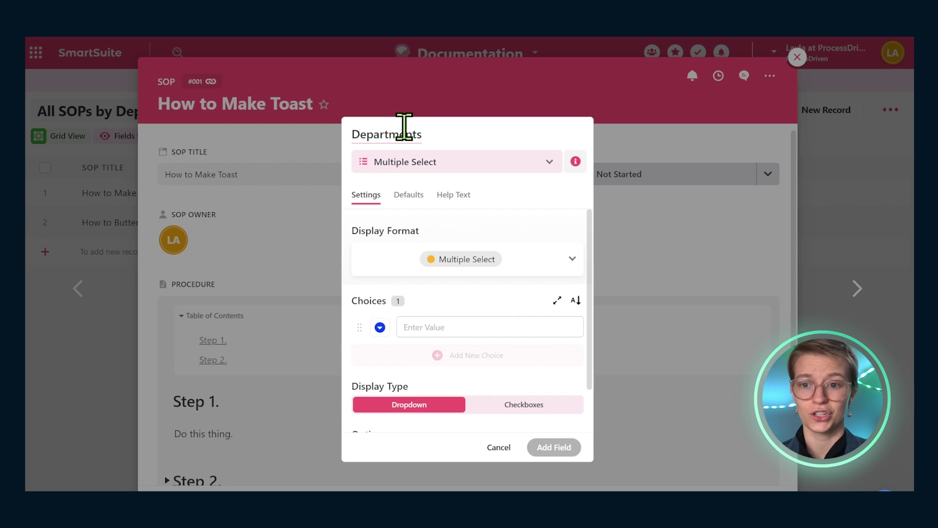
# Enter the choices Sales, Marketing, Ops and Fulfillment, colour Ops 100% Canary Yellow, and keep the Grey Pill with Color Dot format
pyautogui.click(445, 330)
pyautogui.write('Sales')
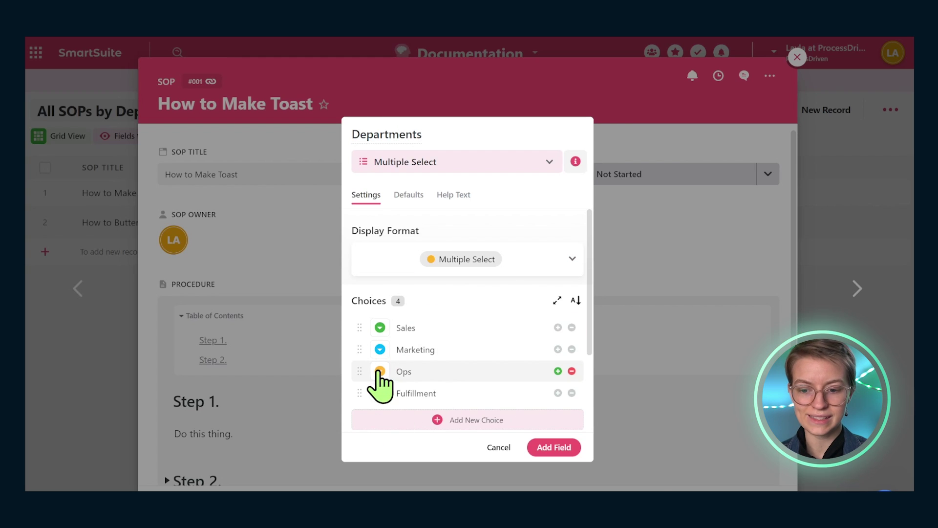
pyautogui.click(380, 371)
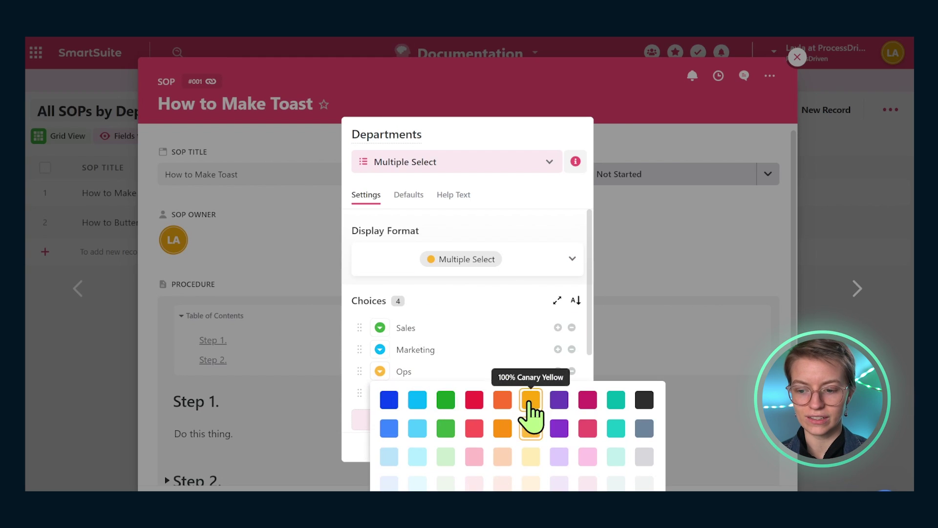
pyautogui.click(530, 399)
pyautogui.click(524, 271)
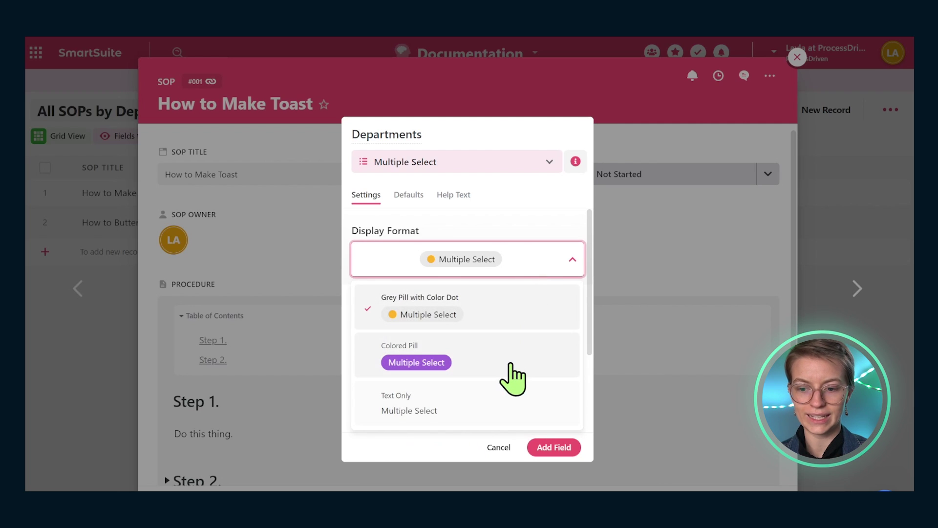
pyautogui.click(506, 311)
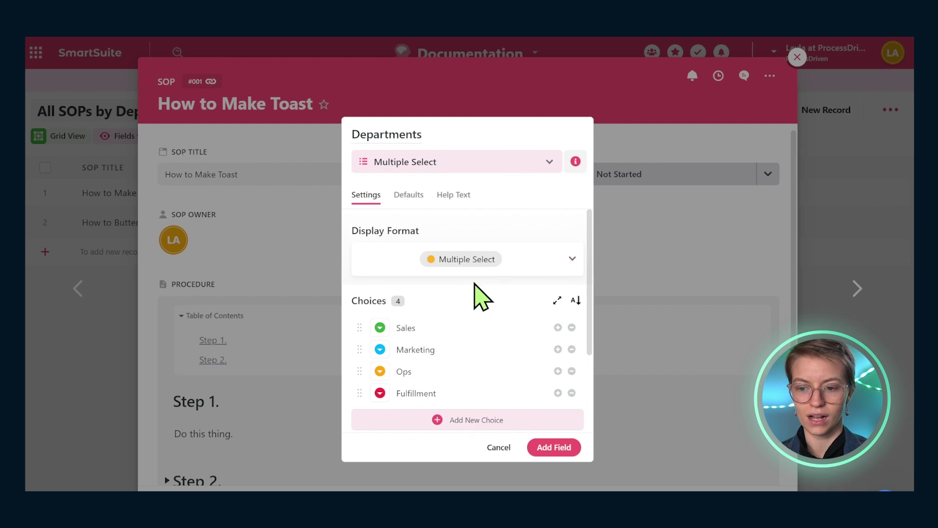
# Set Ops as the default value of the Departments field
pyautogui.click(409, 195)
pyautogui.click(441, 307)
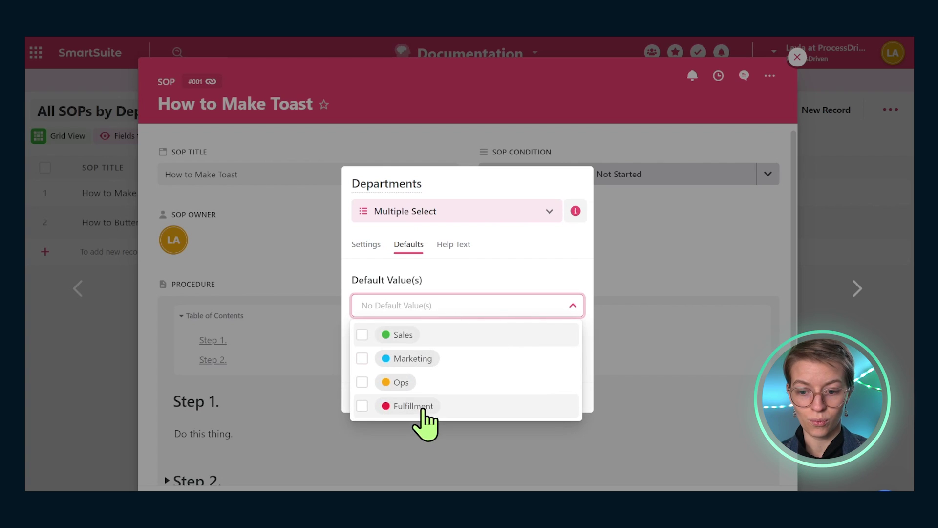
pyautogui.click(376, 384)
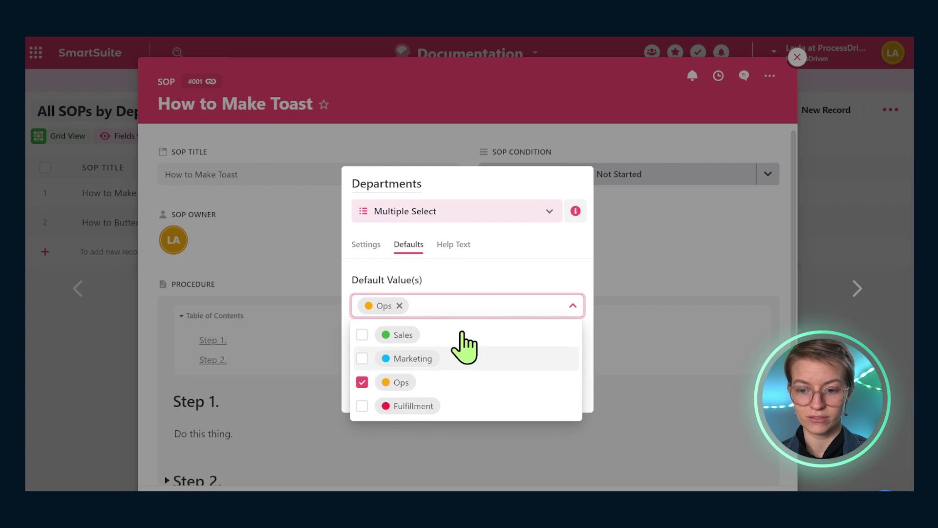
# Display the Departments choices as checkboxes, disallow users from creating new choices, and add the field to the record
pyautogui.click(366, 244)
pyautogui.scroll(-3, 477, 376)
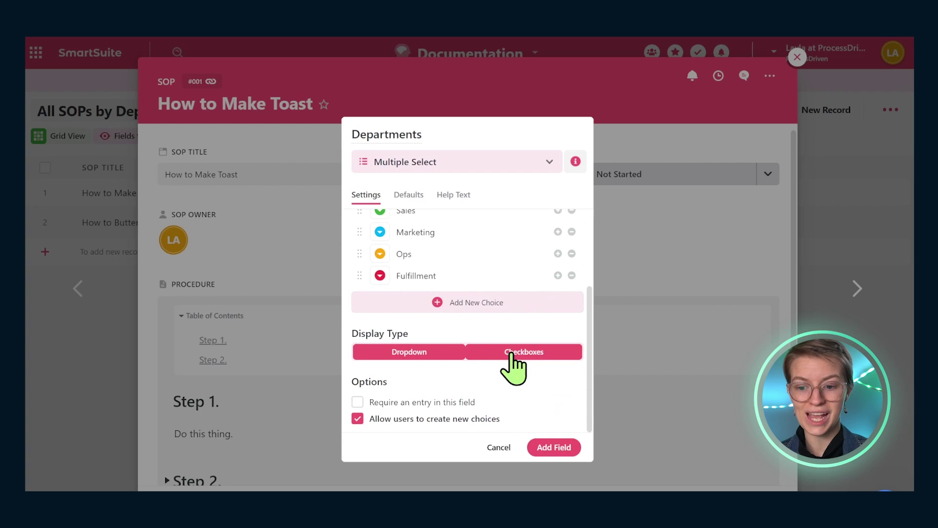
pyautogui.click(512, 353)
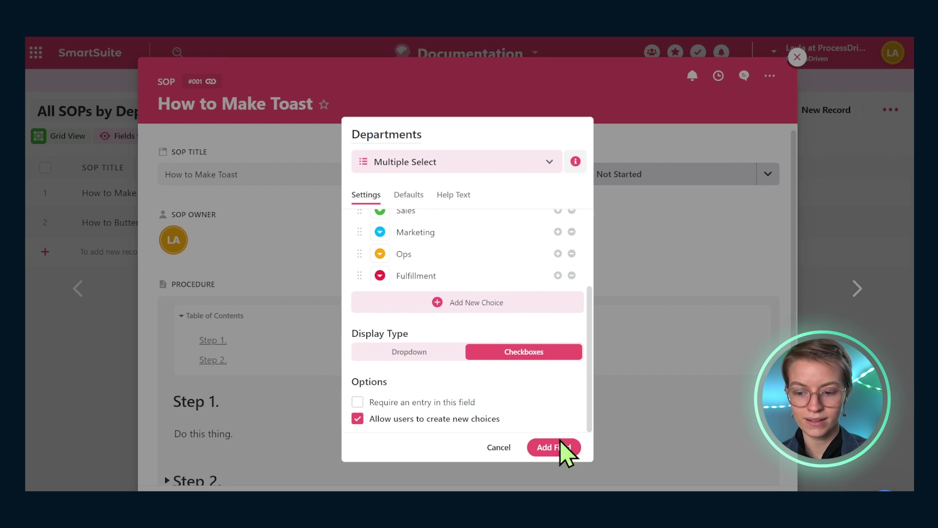
pyautogui.click(400, 419)
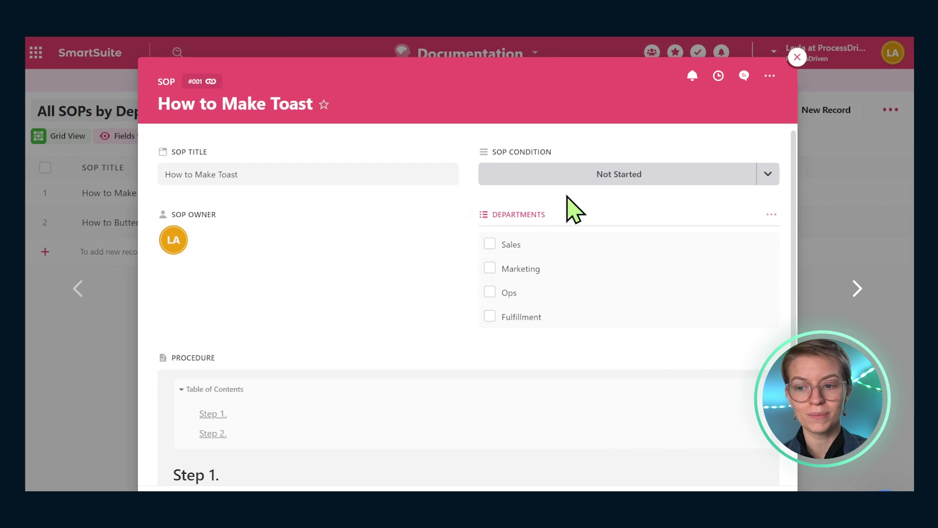
# Assign the Sales and Marketing departments to How to Make Toast and show the Departments field in the grid view
pyautogui.click(491, 244)
pyautogui.click(491, 268)
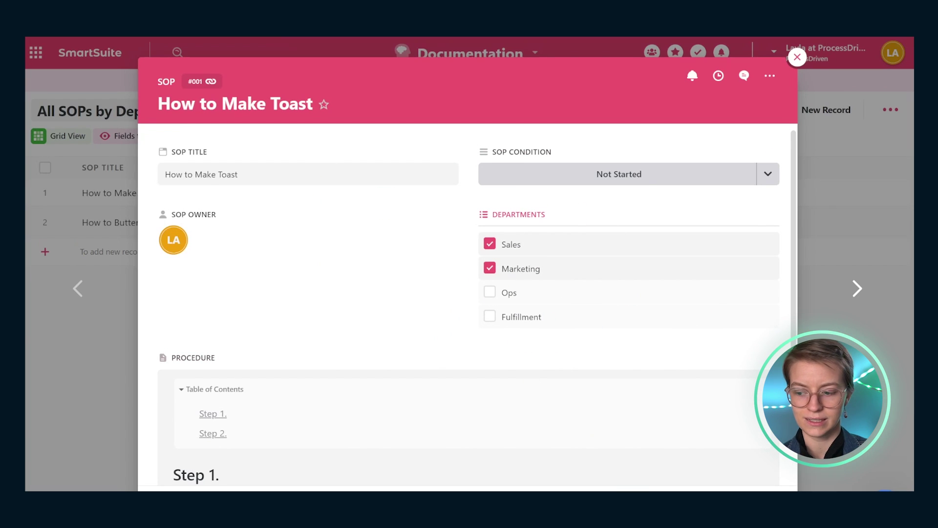
pyautogui.press('Escape')
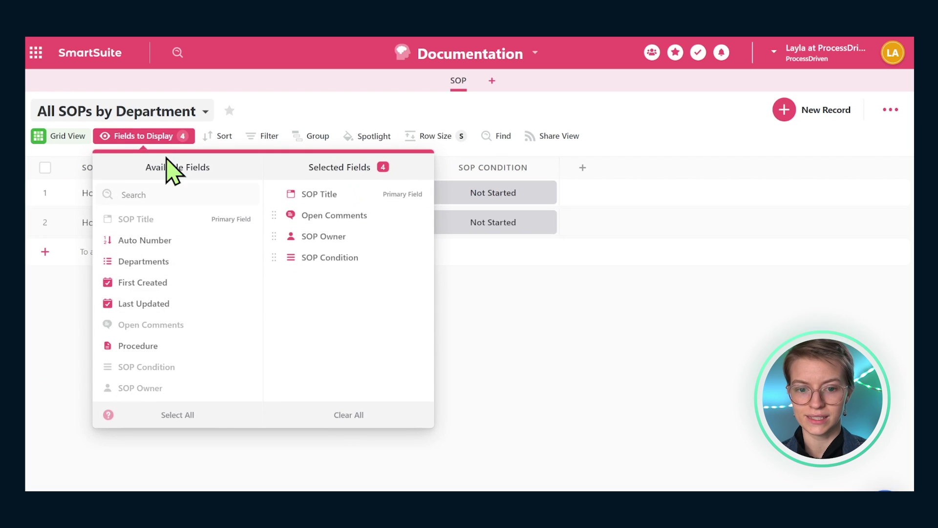
pyautogui.click(213, 262)
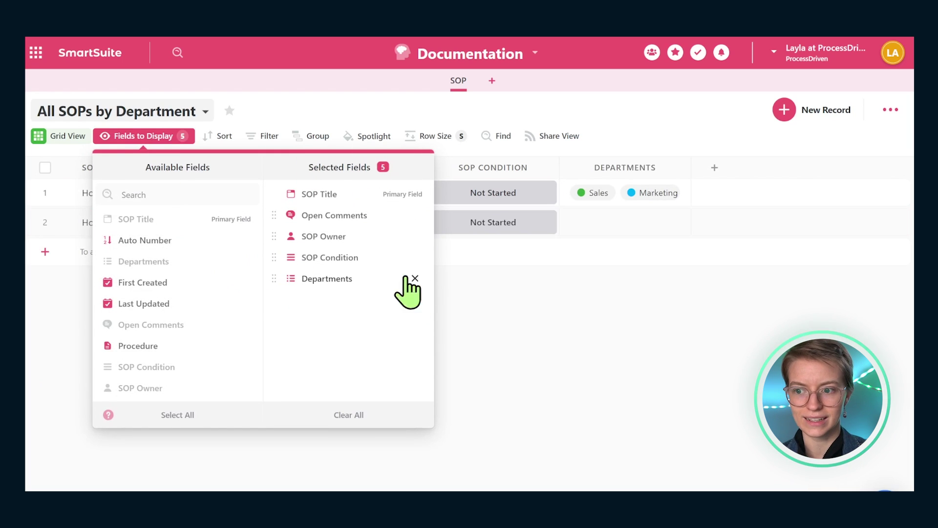
pyautogui.click(593, 397)
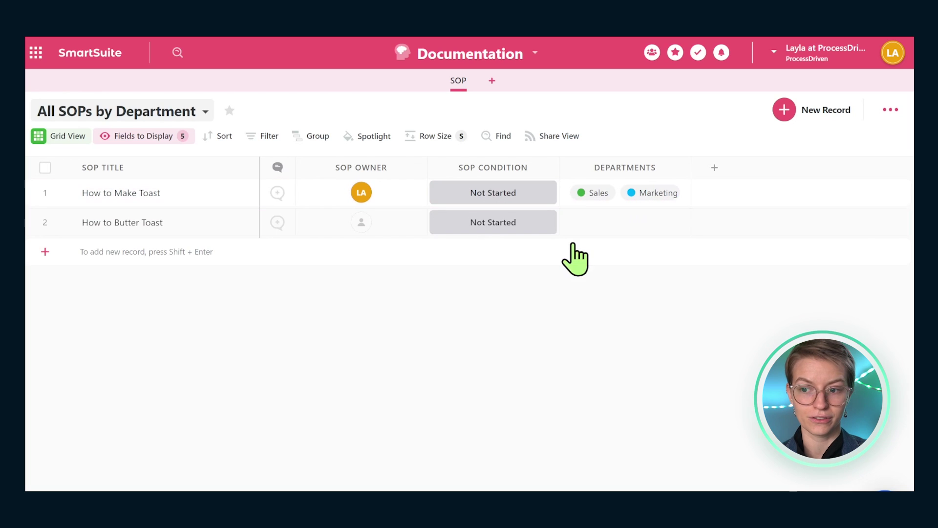
# Assign the Ops department to the How to Butter Toast record in the grid
pyautogui.click(63, 224)
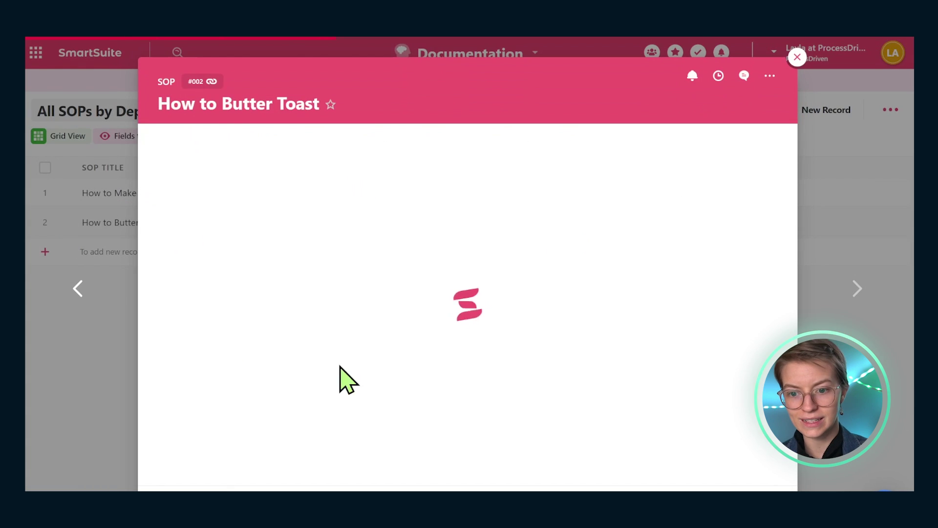
pyautogui.click(127, 320)
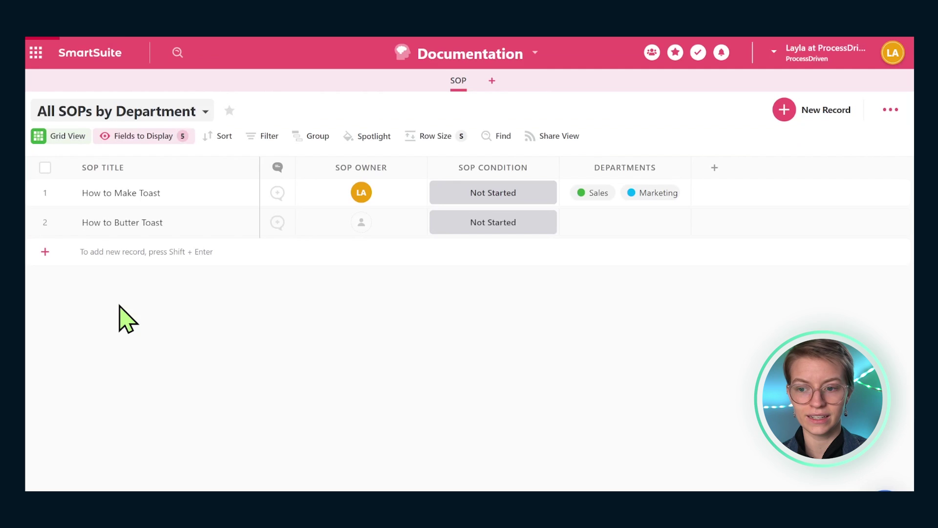
pyautogui.click(604, 228)
pyautogui.click(582, 226)
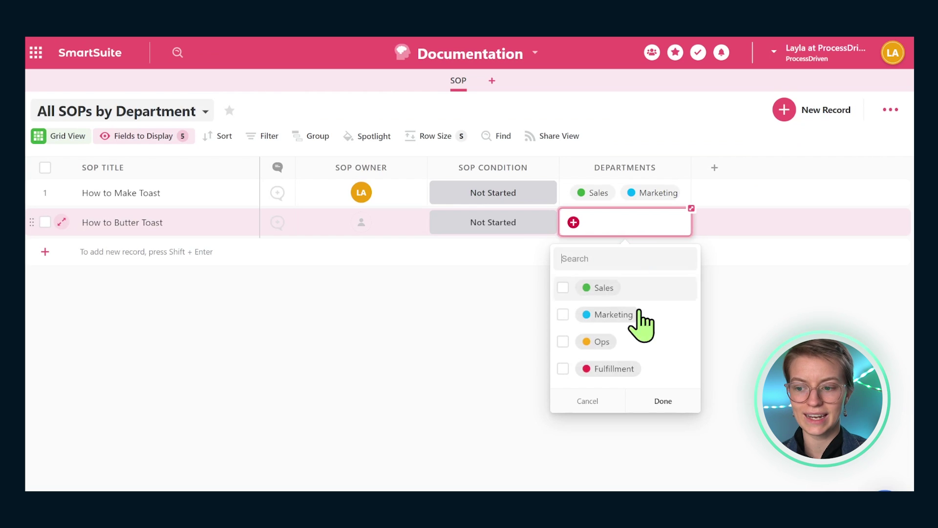
pyautogui.click(605, 339)
pyautogui.click(474, 301)
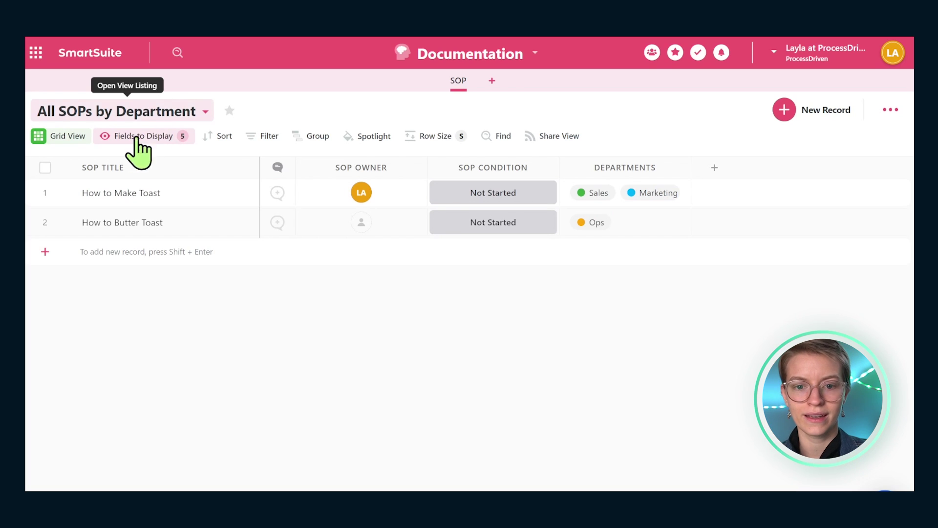
# Group the All SOPs by Department view by the Departments field
pyautogui.click(299, 141)
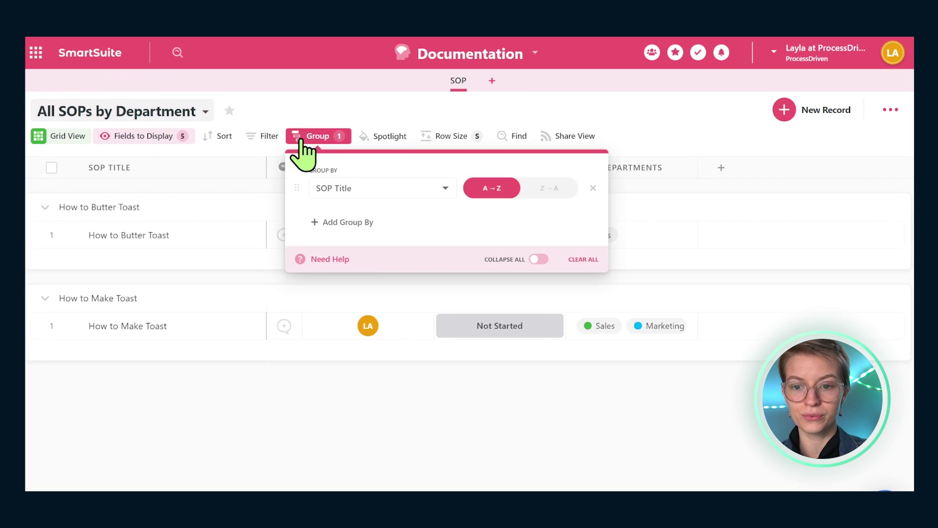
pyautogui.click(361, 188)
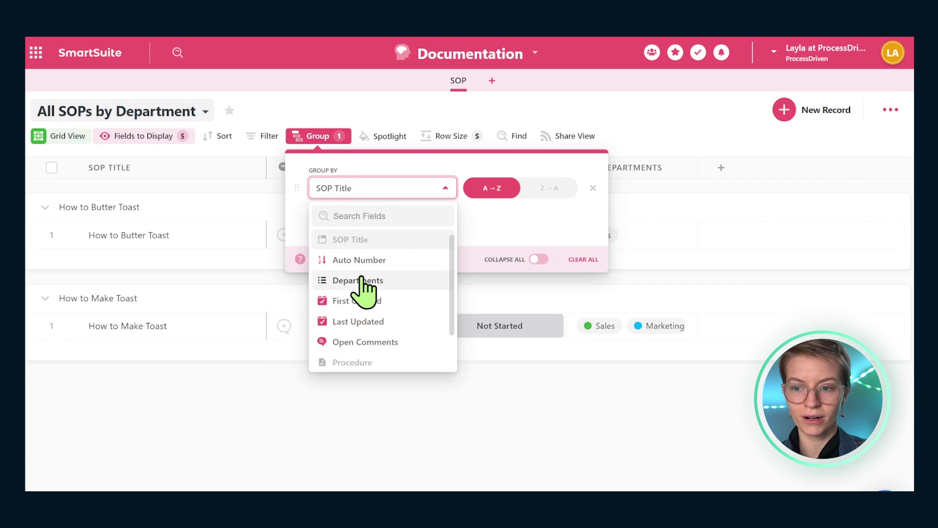
pyautogui.click(362, 280)
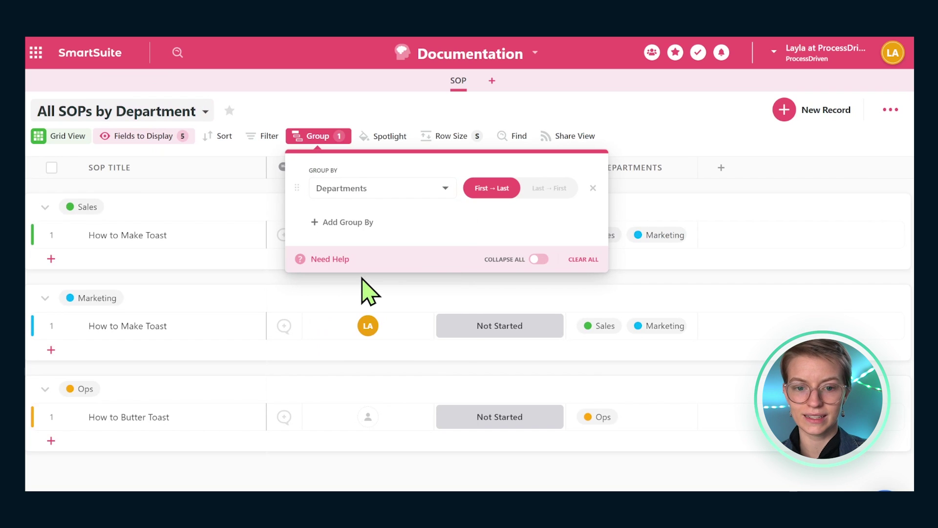
pyautogui.click(689, 161)
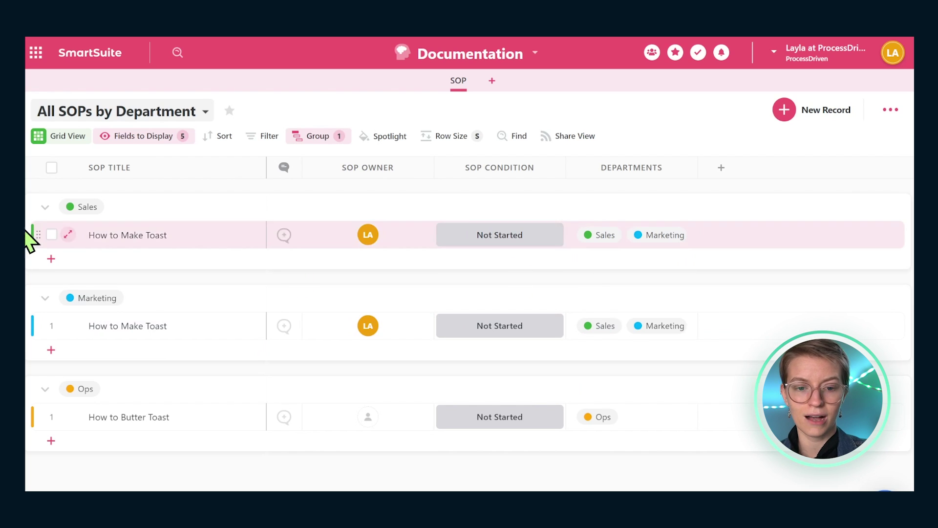
# Collapse the Sales, Marketing and Ops groups in the All SOPs by Department view
pyautogui.click(44, 207)
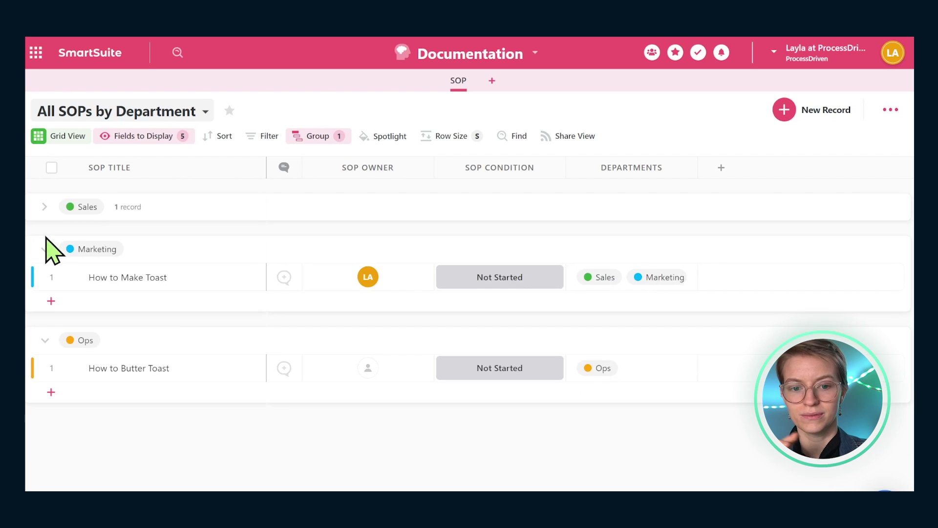
pyautogui.click(44, 248)
pyautogui.click(44, 291)
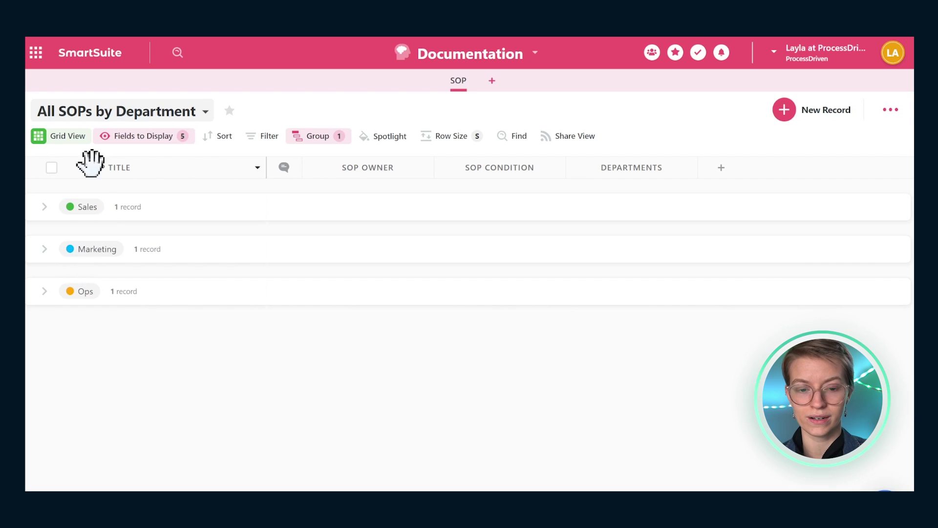
# Switch the All SOPs by Department view to the Card type, expand the Sales group and look over the other view types
pyautogui.click(61, 136)
pyautogui.click(84, 259)
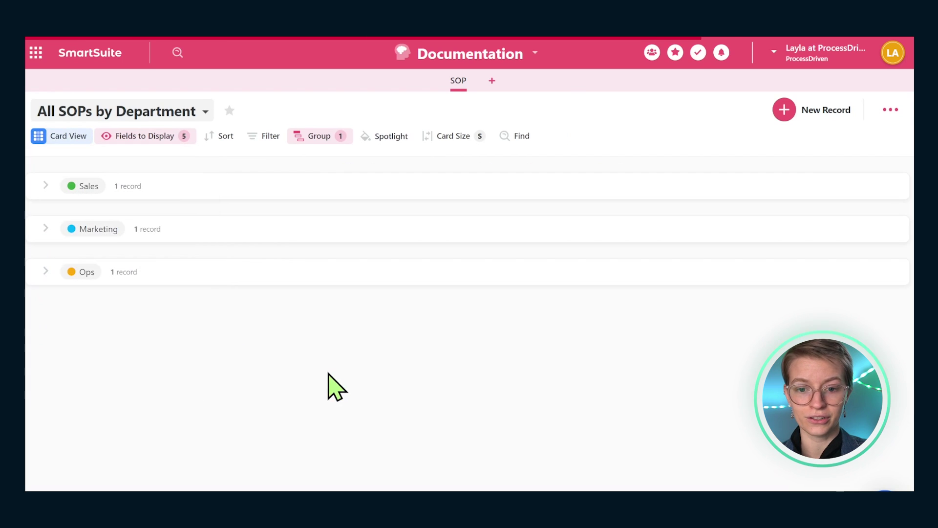
pyautogui.click(46, 186)
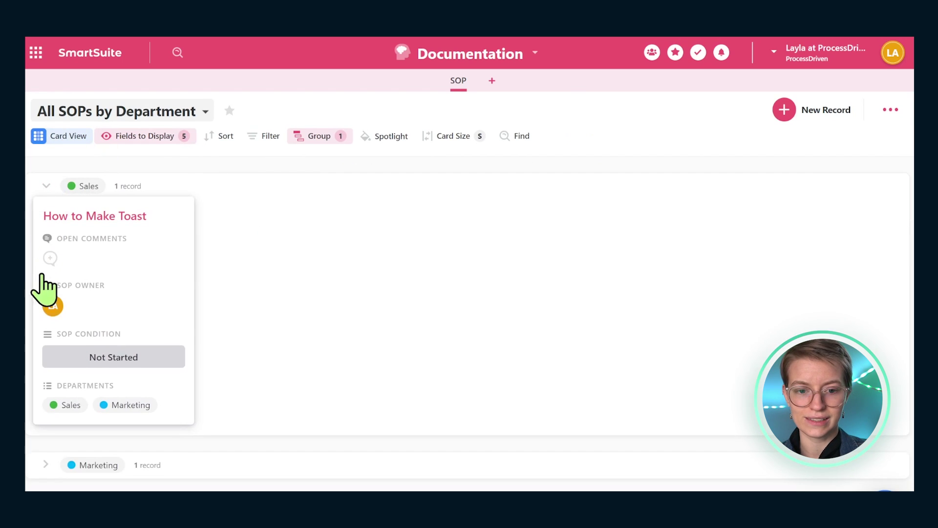
pyautogui.click(60, 137)
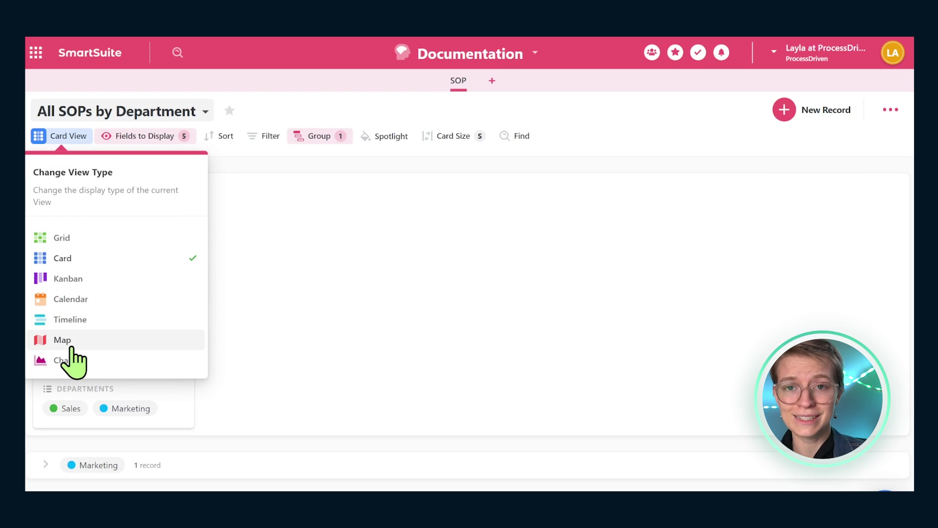
pyautogui.click(259, 115)
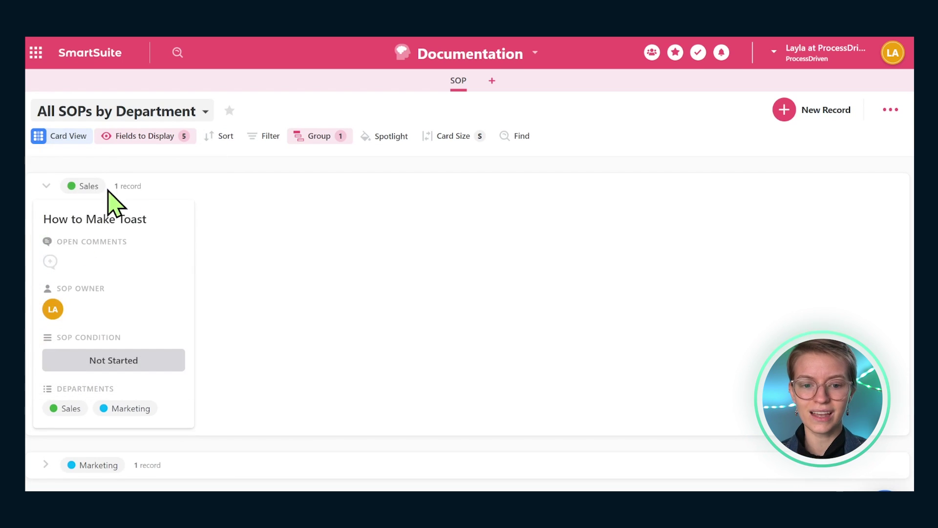
# Return the All SOPs by Department view to the Grid type and expand the Marketing group
pyautogui.click(74, 137)
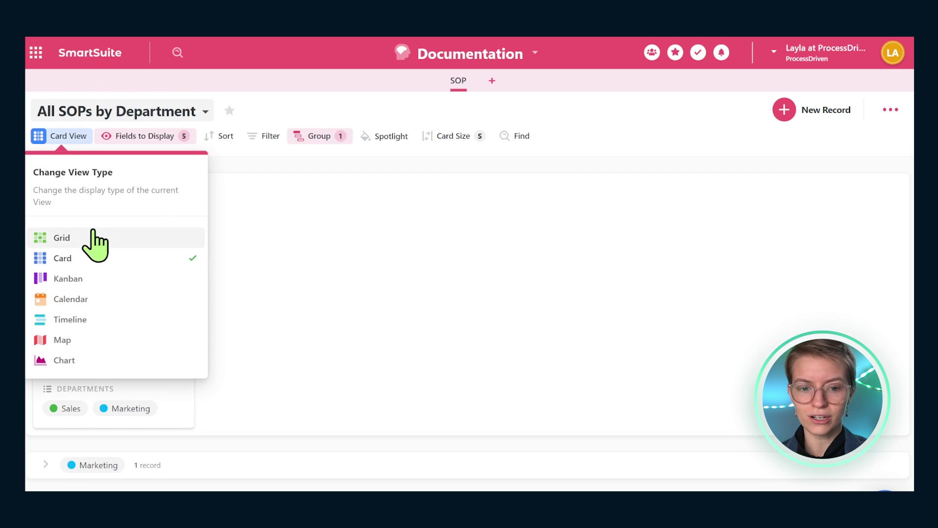
pyautogui.click(96, 239)
pyautogui.click(97, 297)
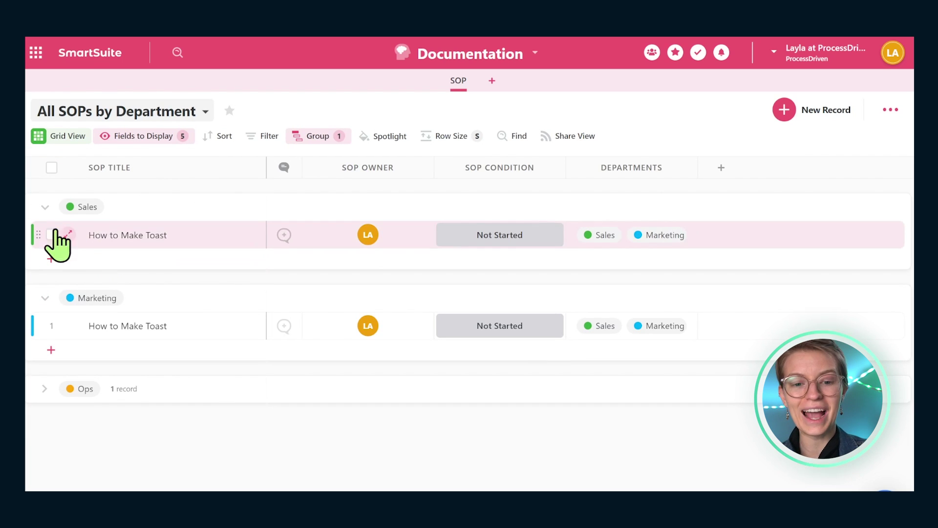
# Open the How to Make Toast record, review the steps in its Procedure field, and close the record
pyautogui.click(68, 234)
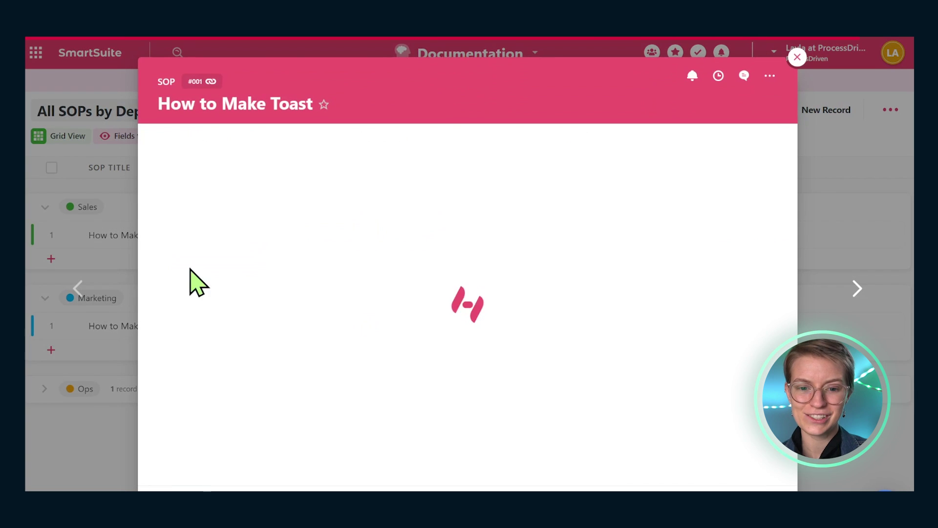
pyautogui.scroll(-4, 293, 347)
pyautogui.click(308, 357)
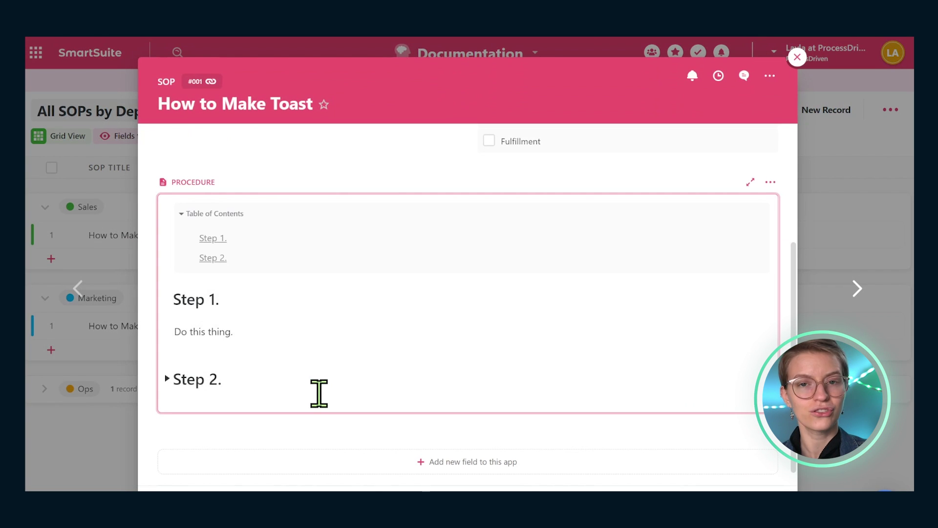
pyautogui.moveTo(318, 391); pyautogui.dragTo(169, 302)
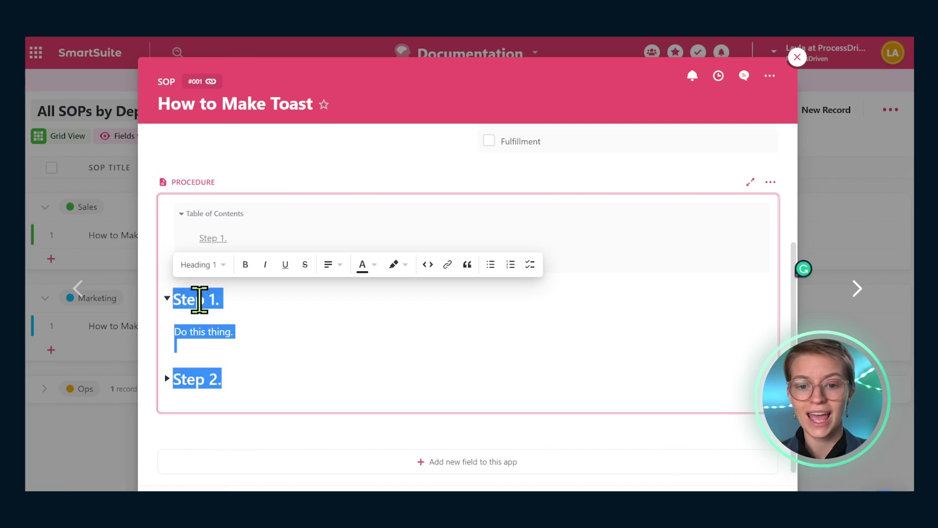
pyautogui.click(63, 470)
pyautogui.click(443, 340)
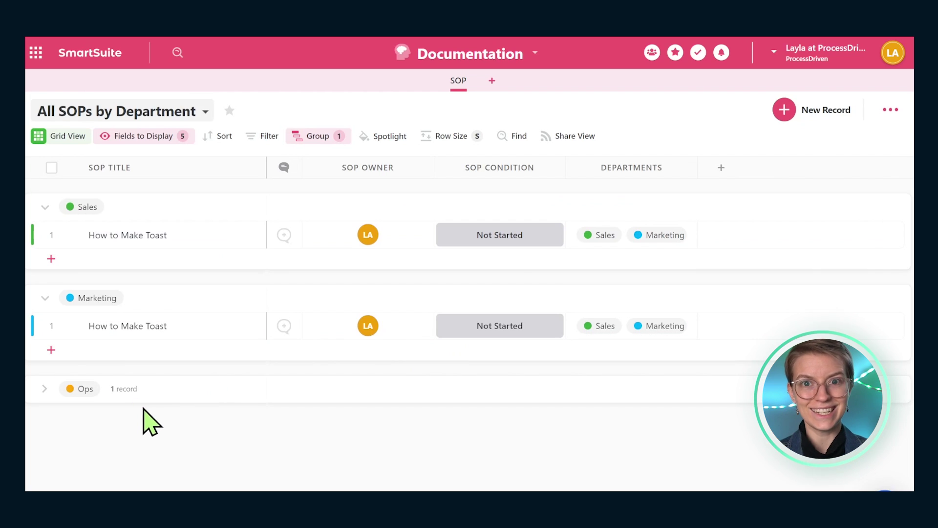
# Create an SOP record titled How to Answer the Phone in the Ops department and expand the Ops group in the grid
pyautogui.click(811, 113)
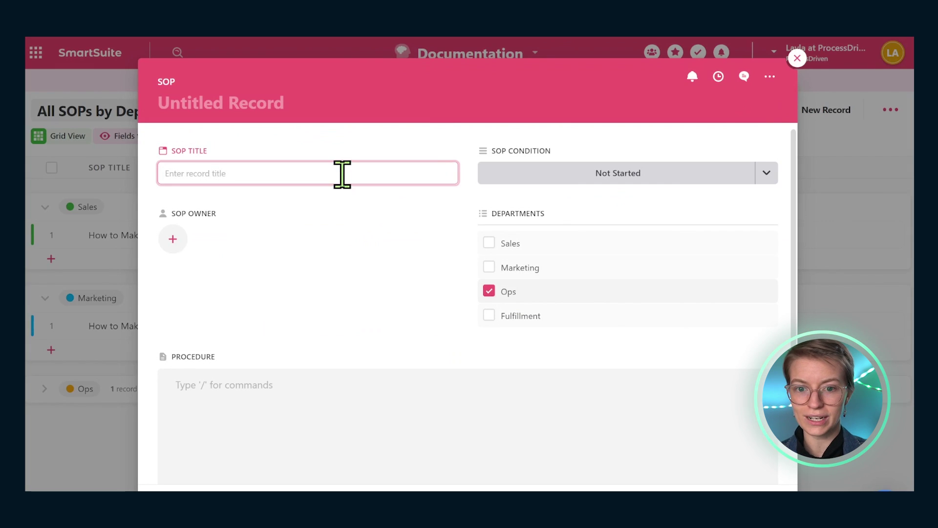
pyautogui.write('How to Answer the Phone')
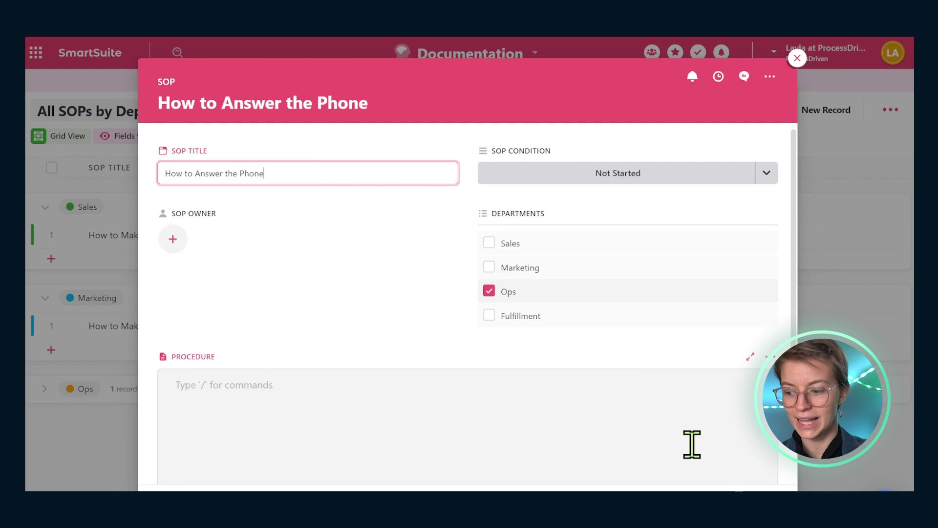
pyautogui.click(706, 455)
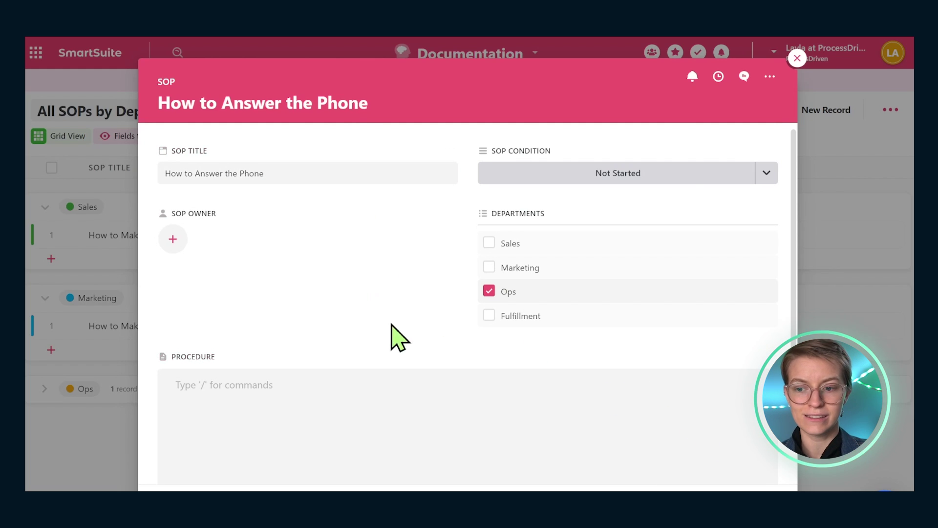
pyautogui.press('Escape')
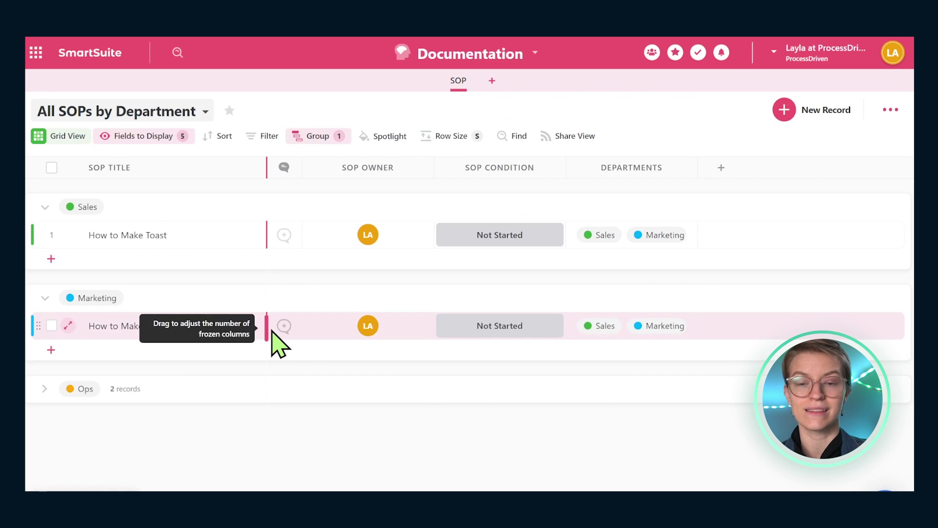
pyautogui.click(45, 389)
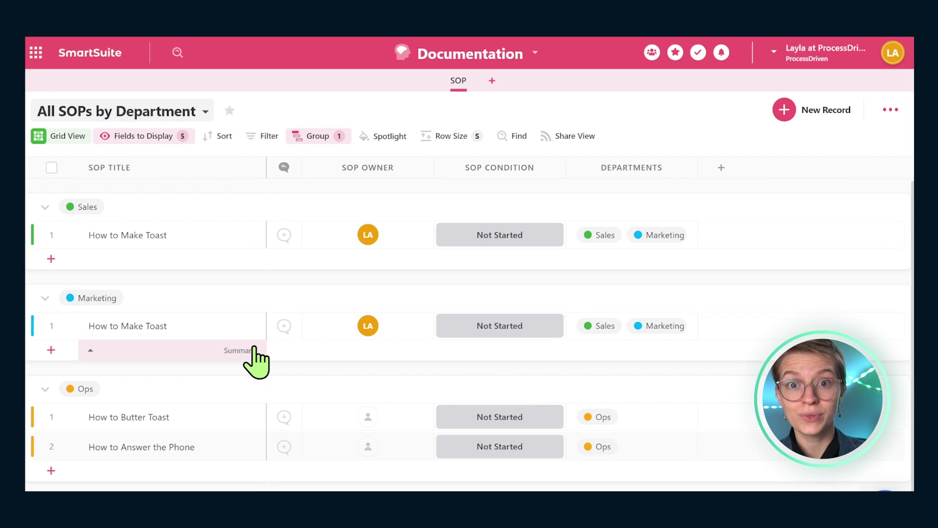
# Add three apps named Market Research, Wiki and Software to the Documentation solution
pyautogui.click(492, 80)
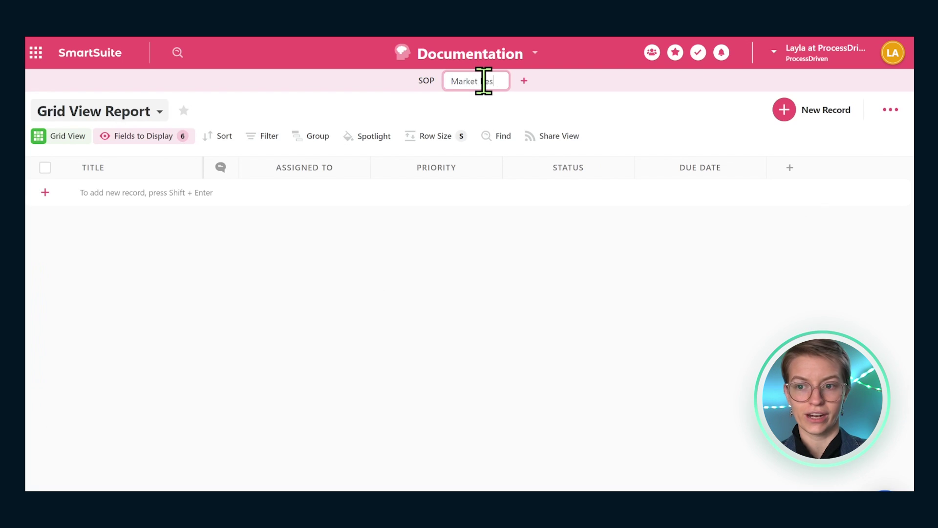
pyautogui.press('Return')
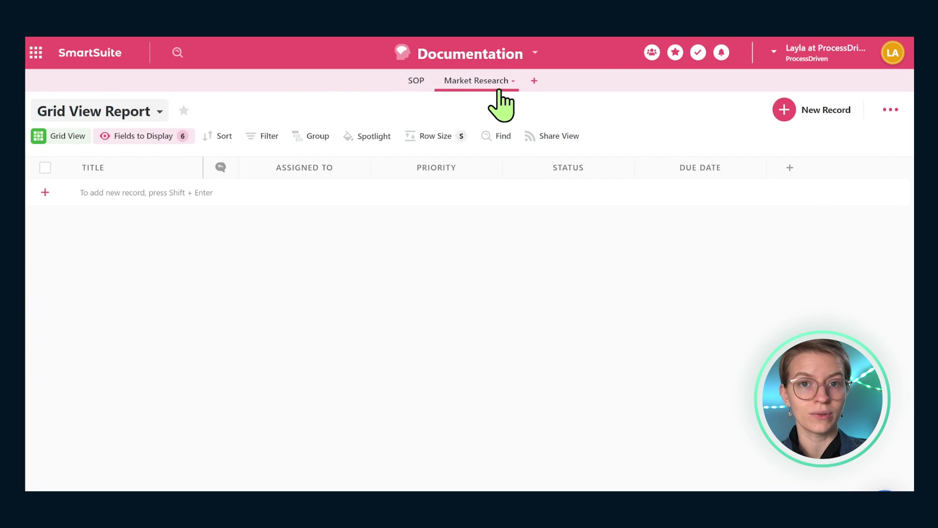
pyautogui.click(533, 81)
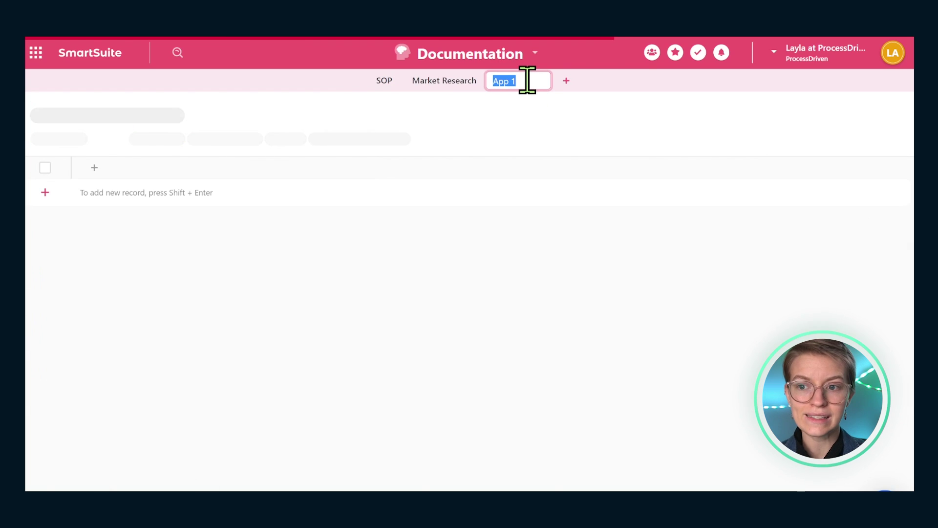
pyautogui.press('Return')
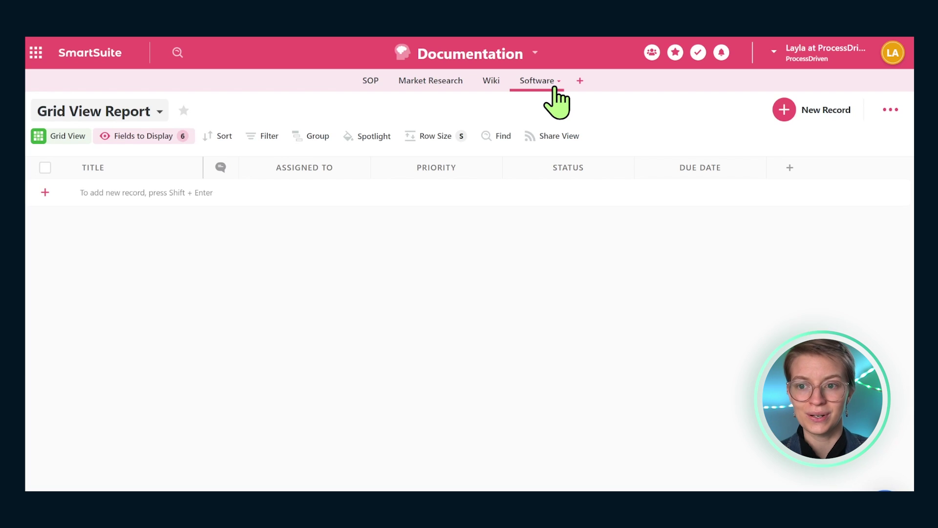
# Return to the SOP app and examine its saved views and the view types available for a new view, including Dashboard
pyautogui.click(371, 81)
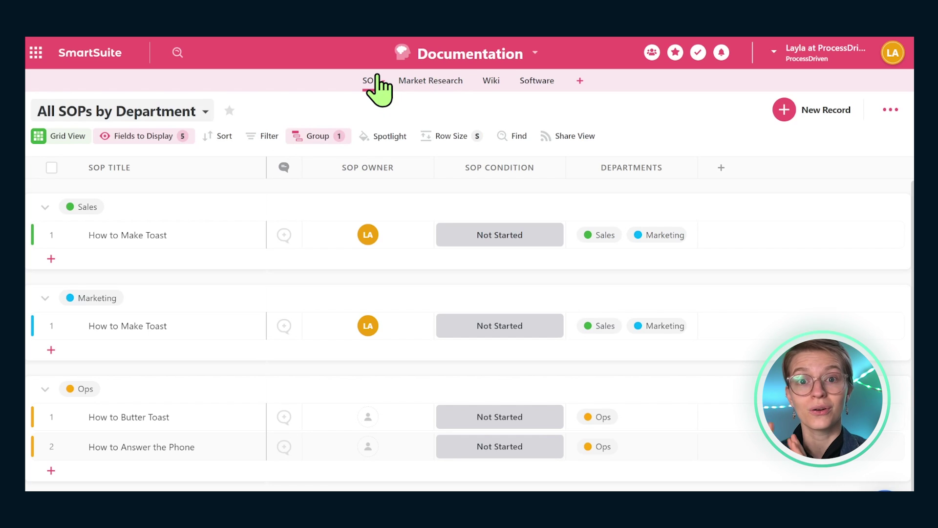
pyautogui.click(195, 112)
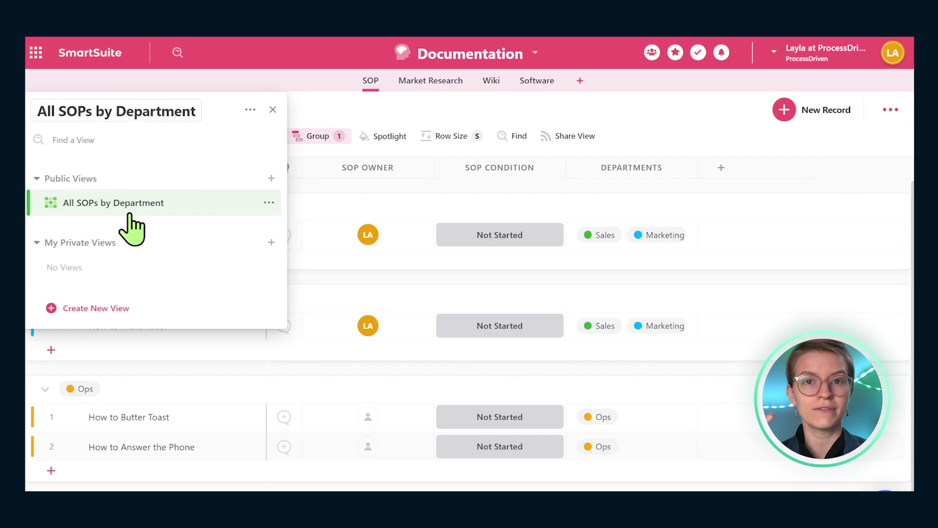
pyautogui.moveTo(134, 213)
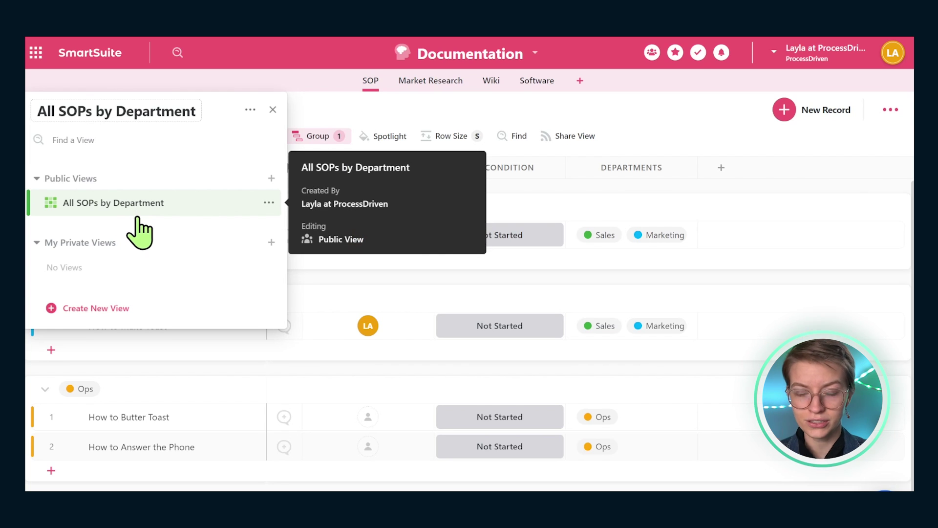
pyautogui.click(108, 310)
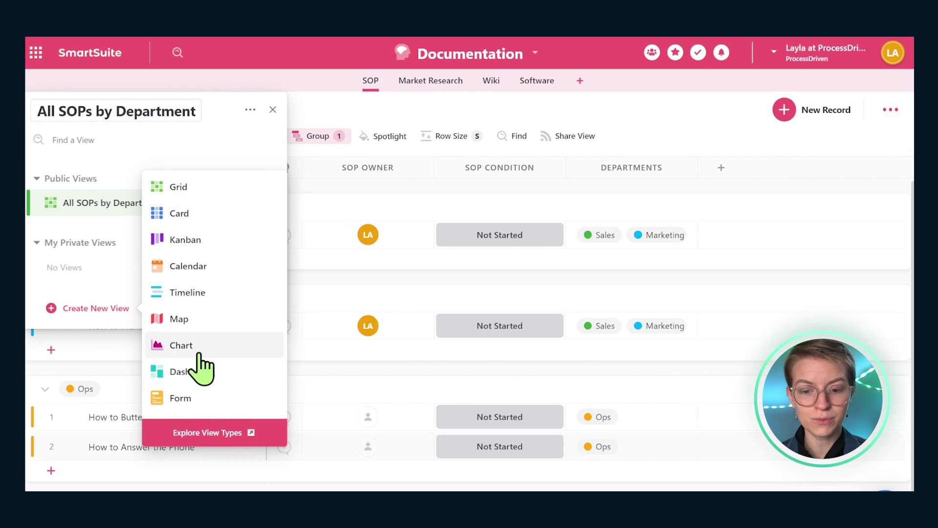
pyautogui.moveTo(200, 377)
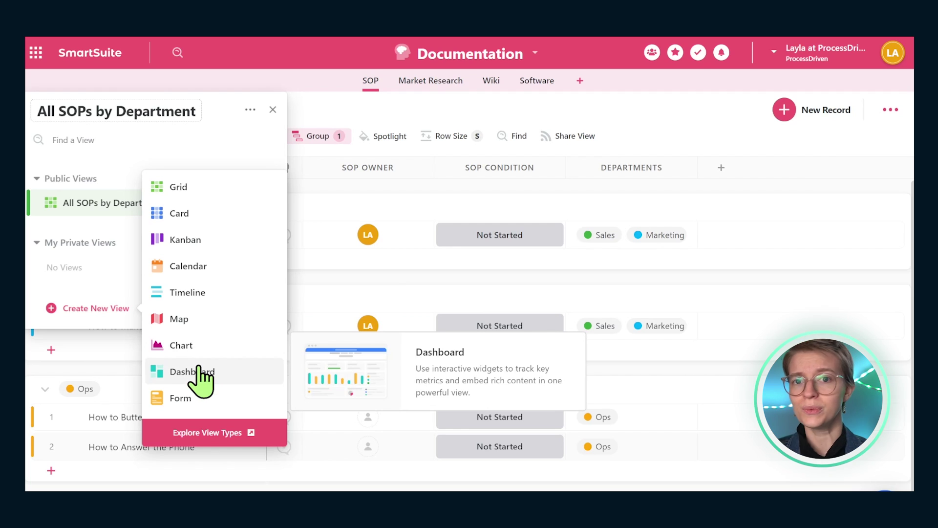
pyautogui.moveTo(205, 348)
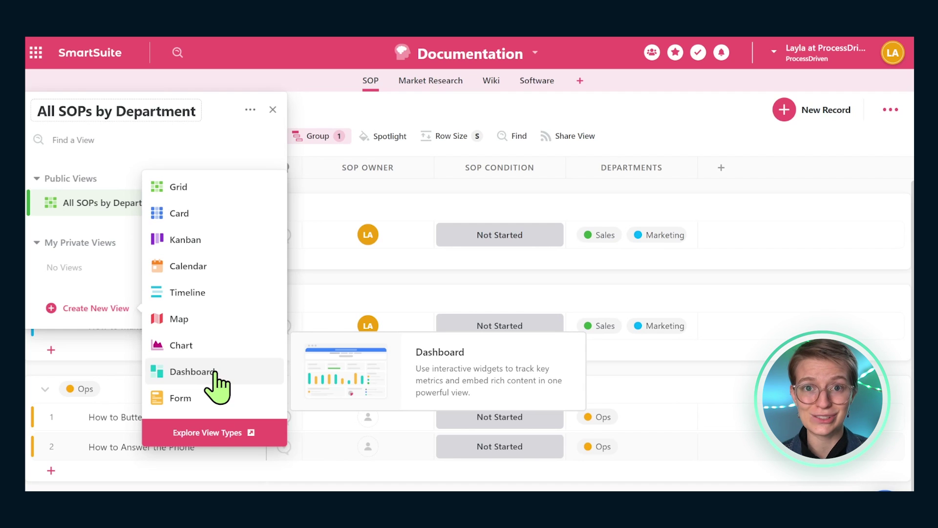
pyautogui.click(652, 133)
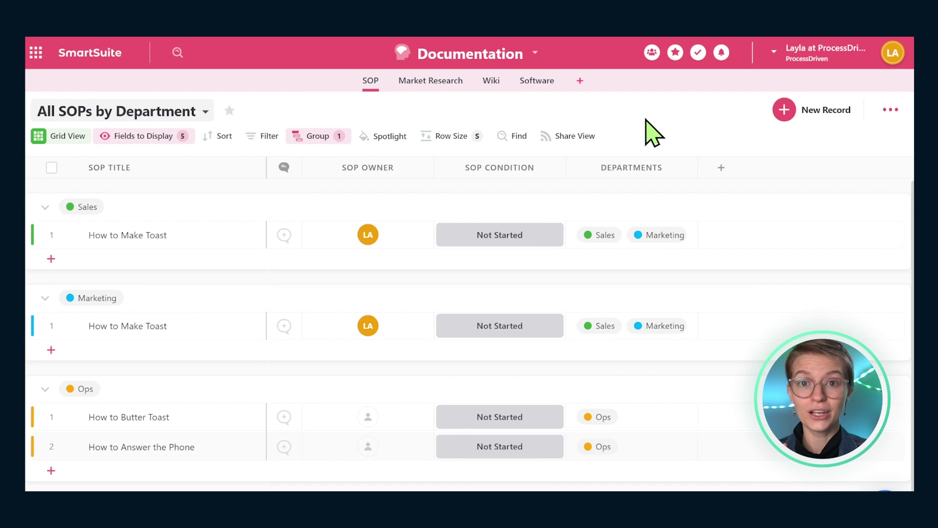